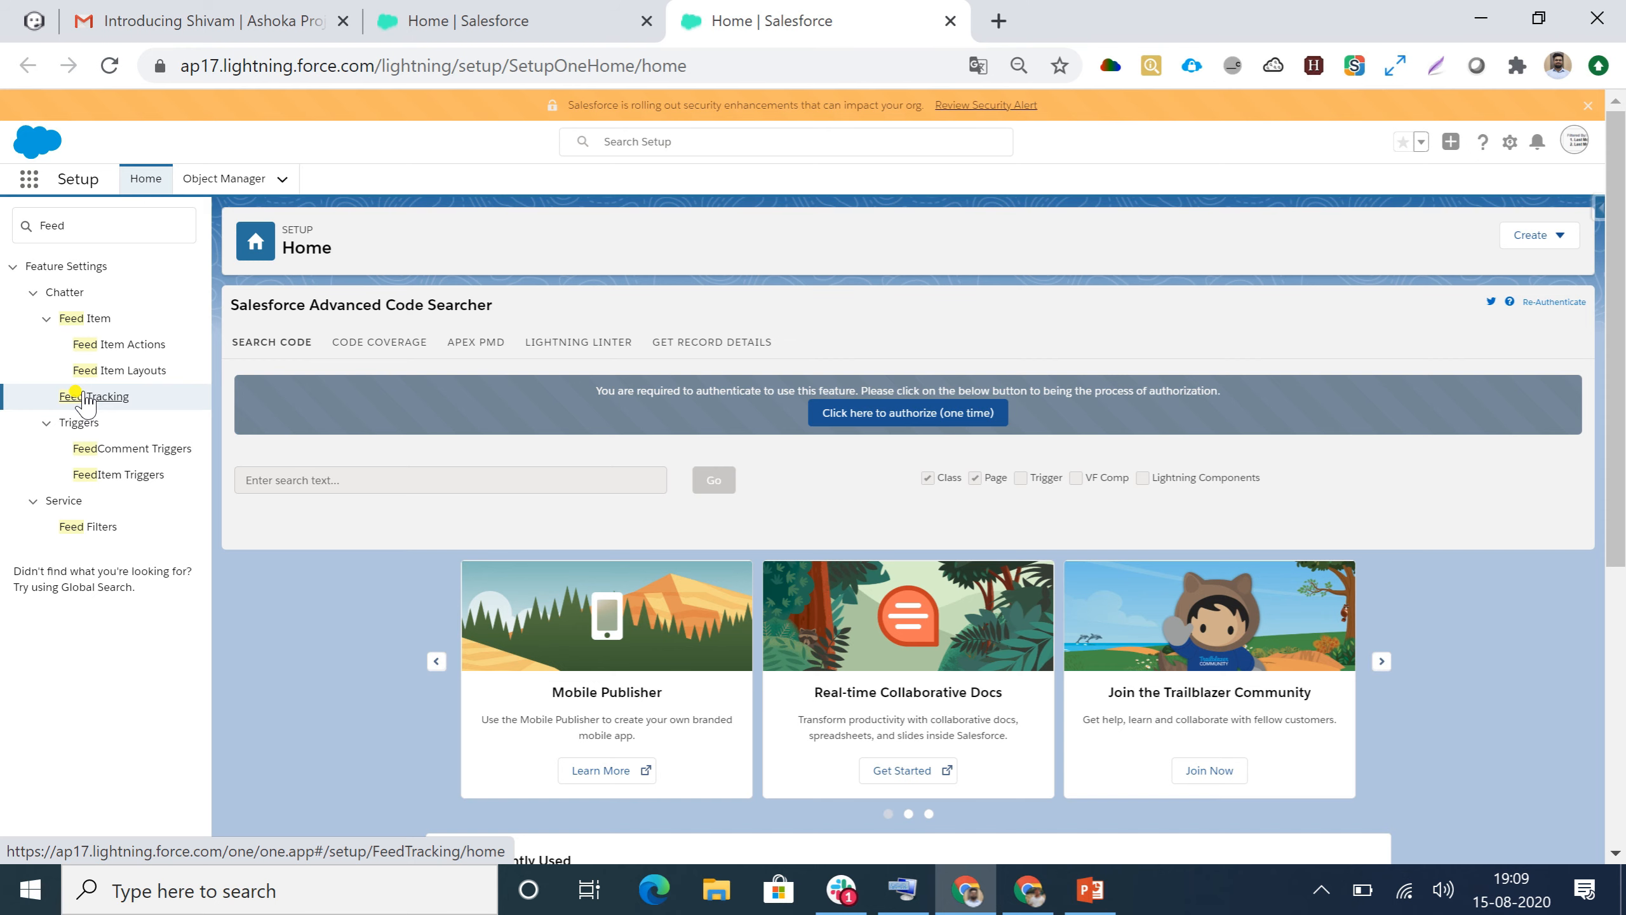
Step: In Feed Tracking, add Account Number, Annual Revenue and Industry as tracked fields for the Account object and save
left_click(86, 398)
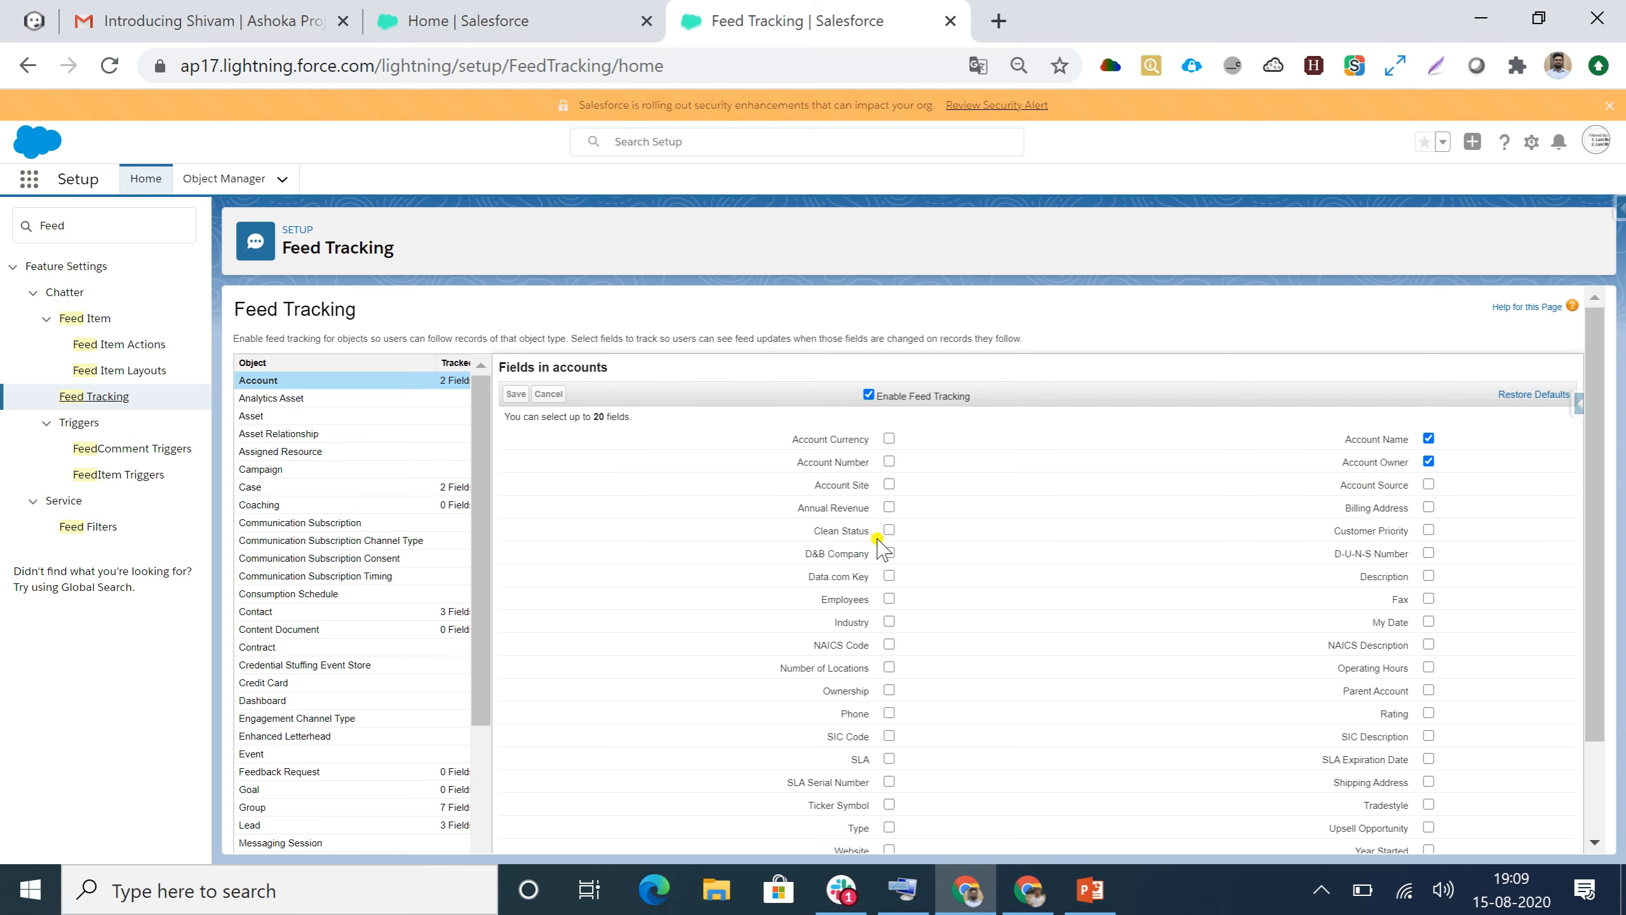
left_click(888, 508)
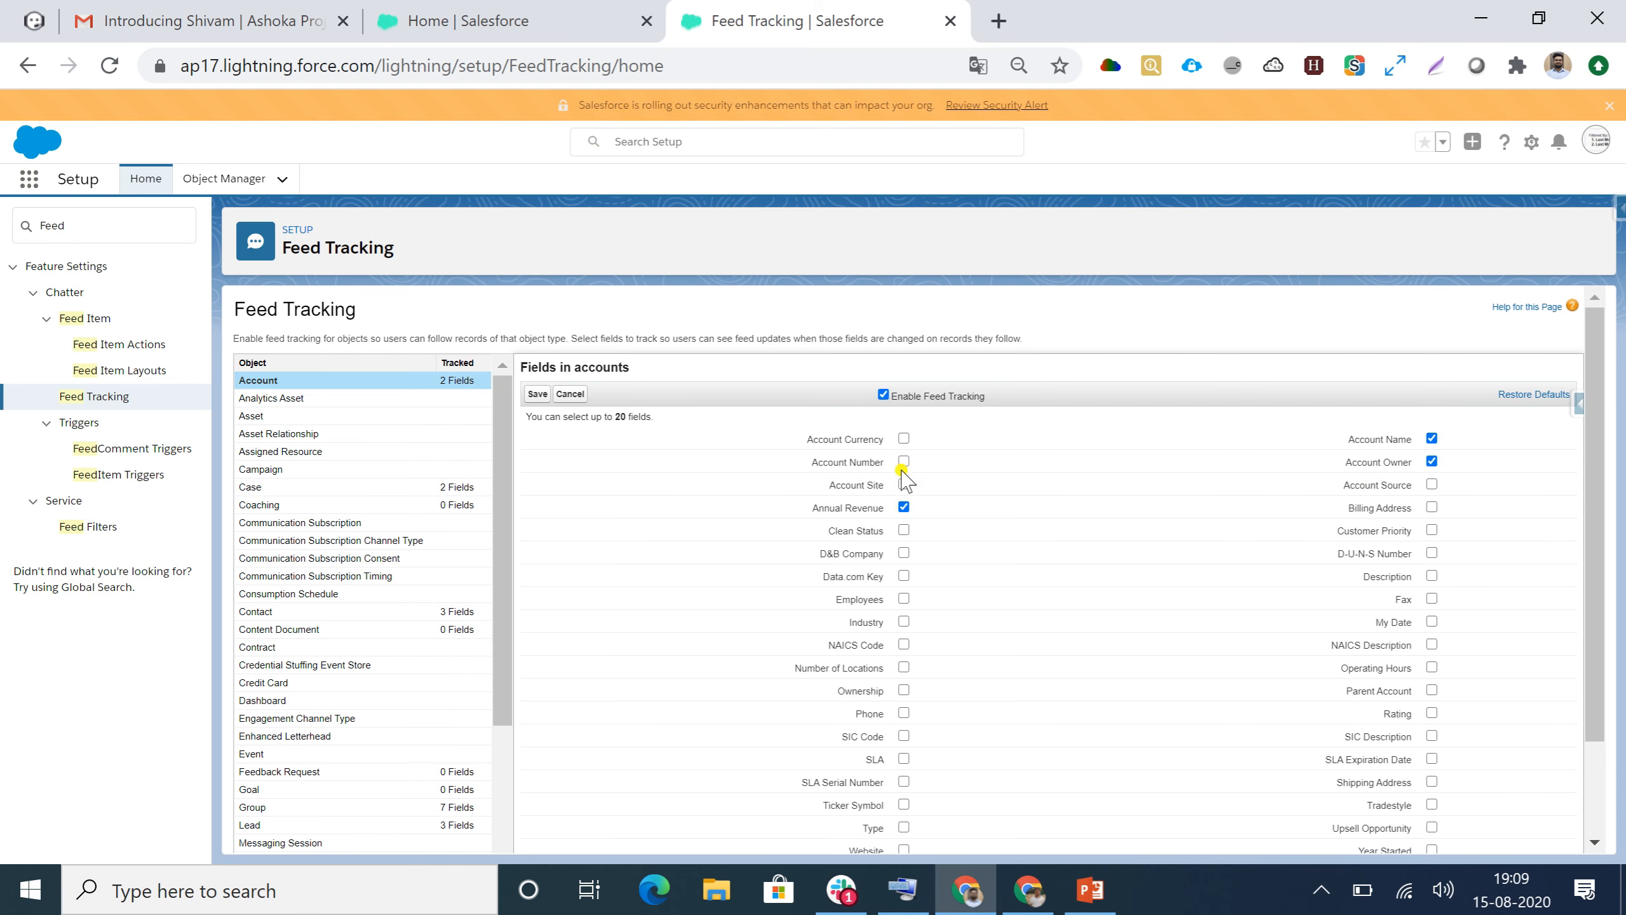
left_click(903, 621)
left_click(538, 393)
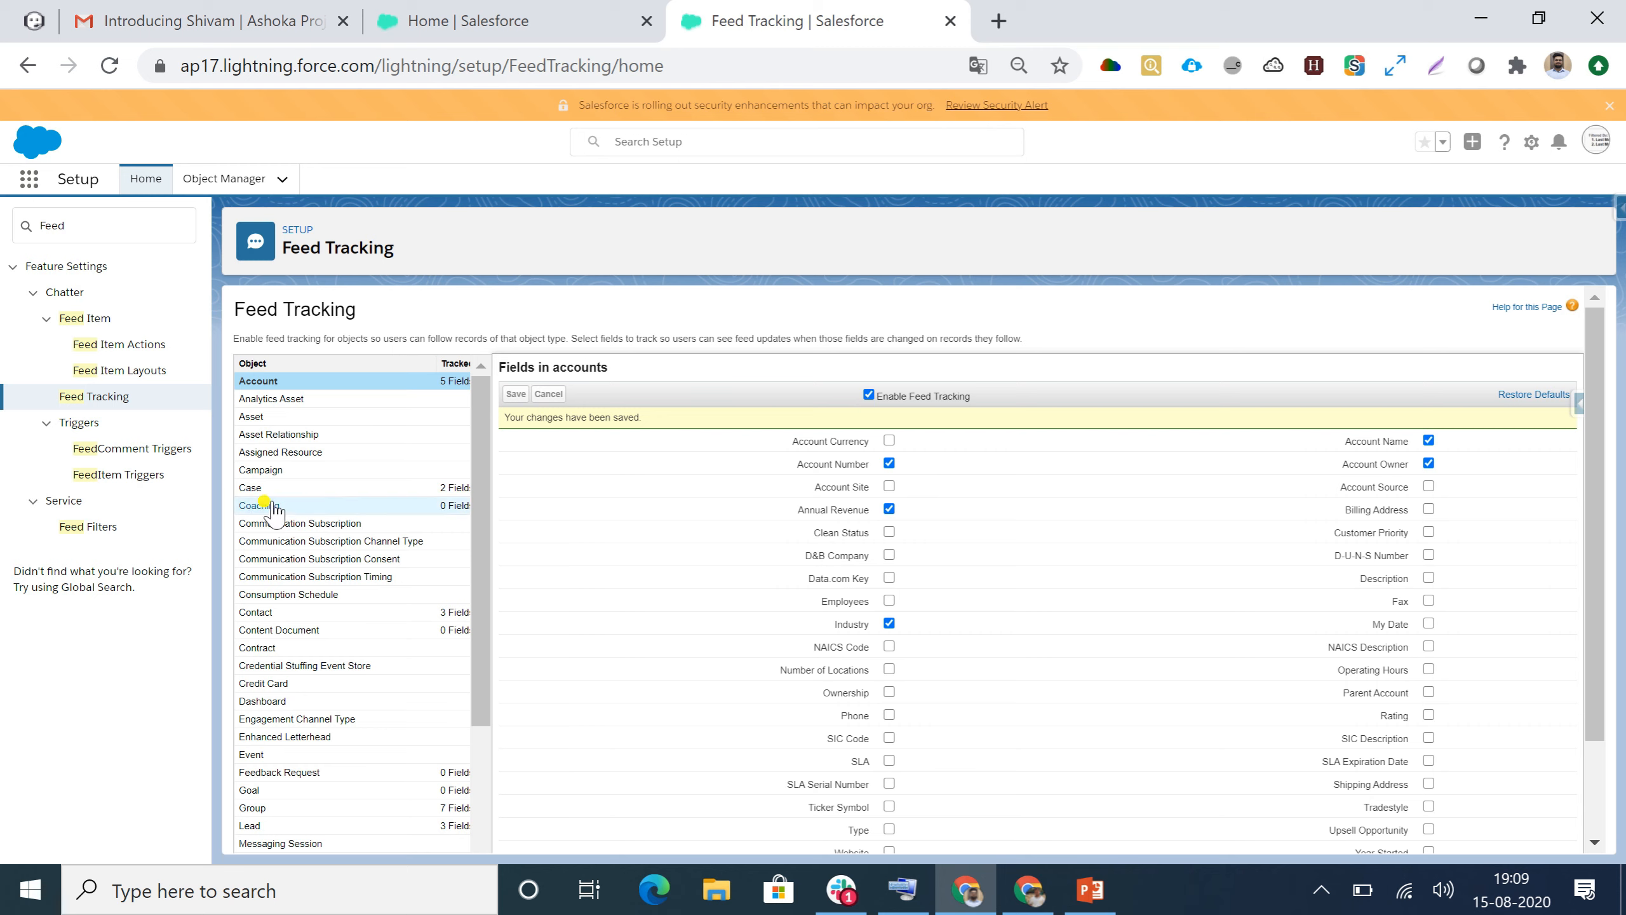
Step: Enable feed tracking for the Credit Card object, track Card Holder Name, Credit Card Name and Credit Limit, and save
scroll(287, 477, "down", 2)
scroll(281, 442, "up", 3)
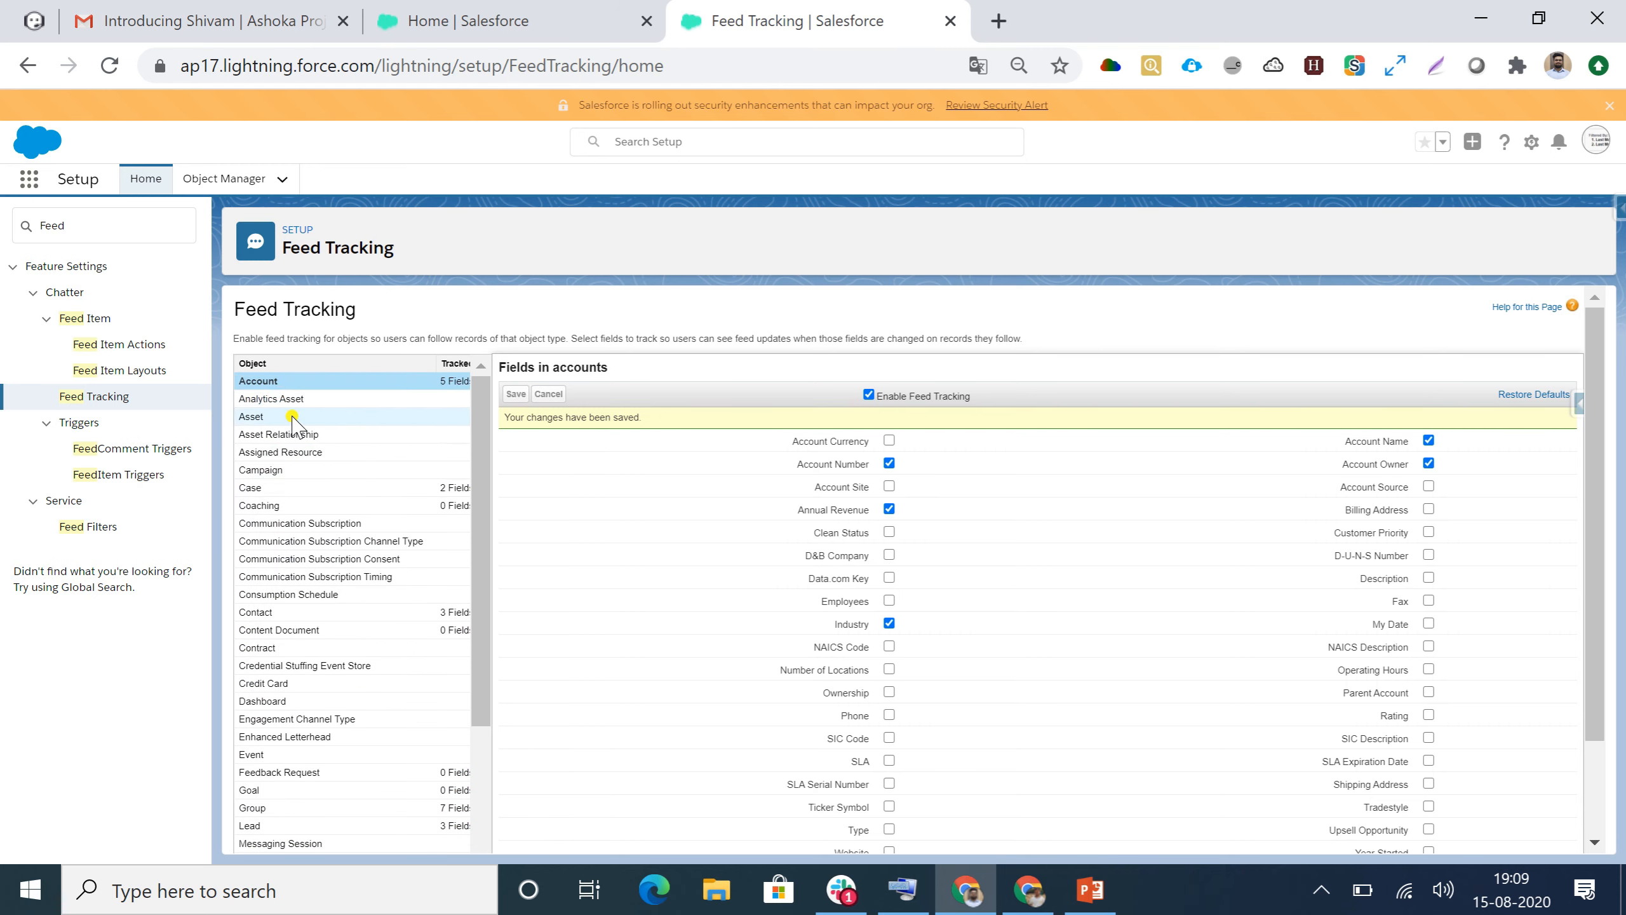
scroll(329, 481, "down", 2)
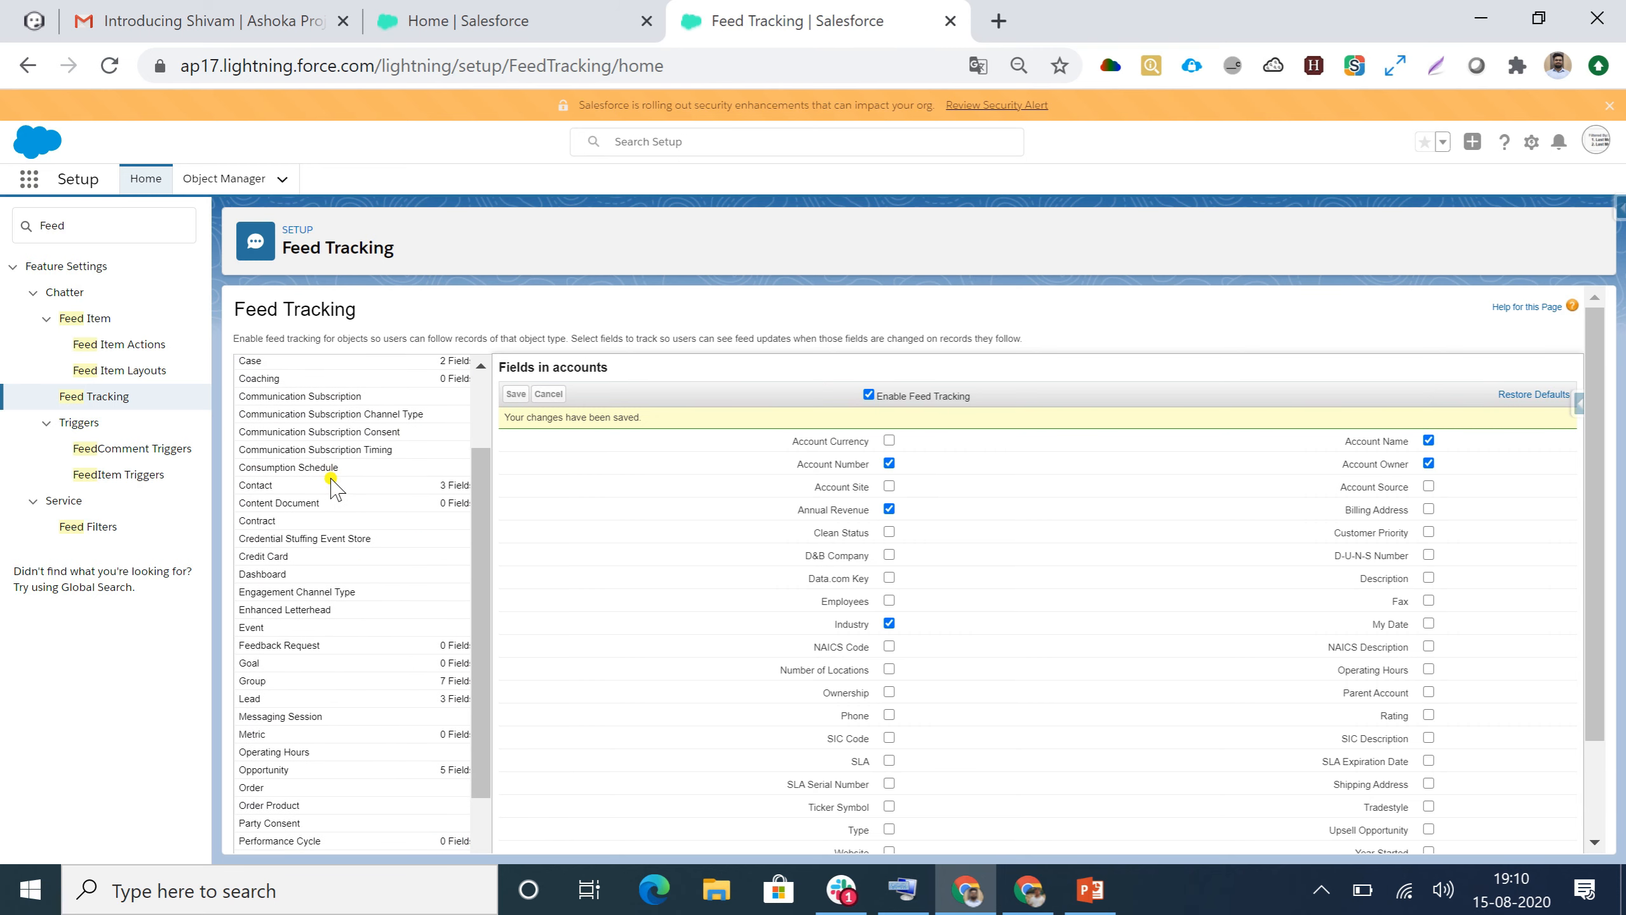
scroll(333, 487, "down", 10)
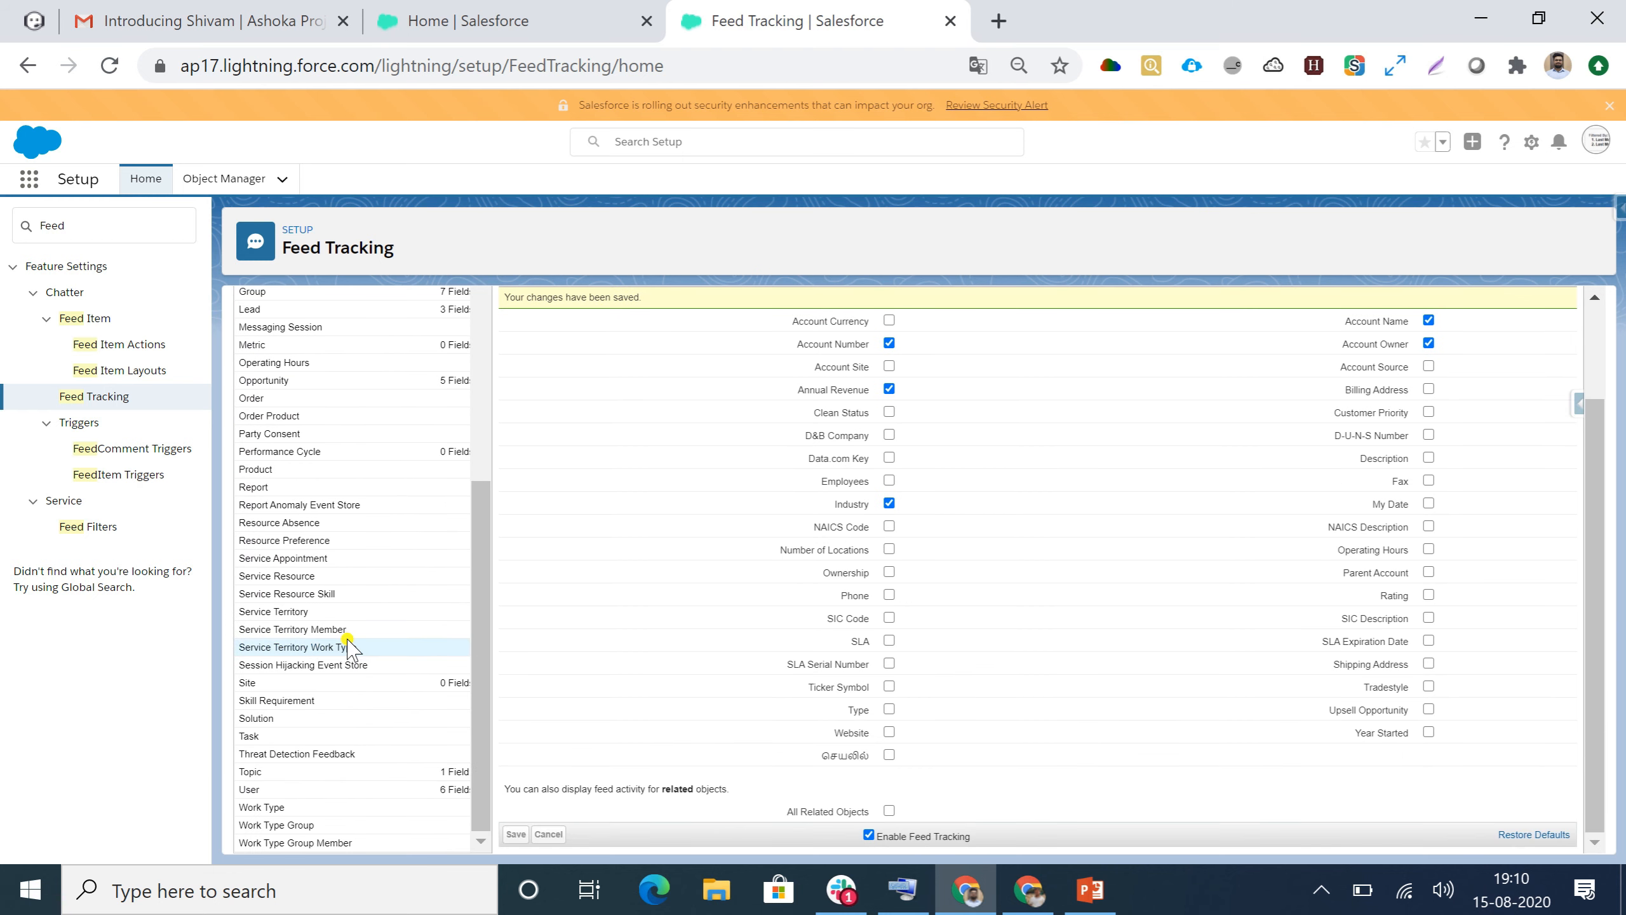
scroll(333, 634, "up", 10)
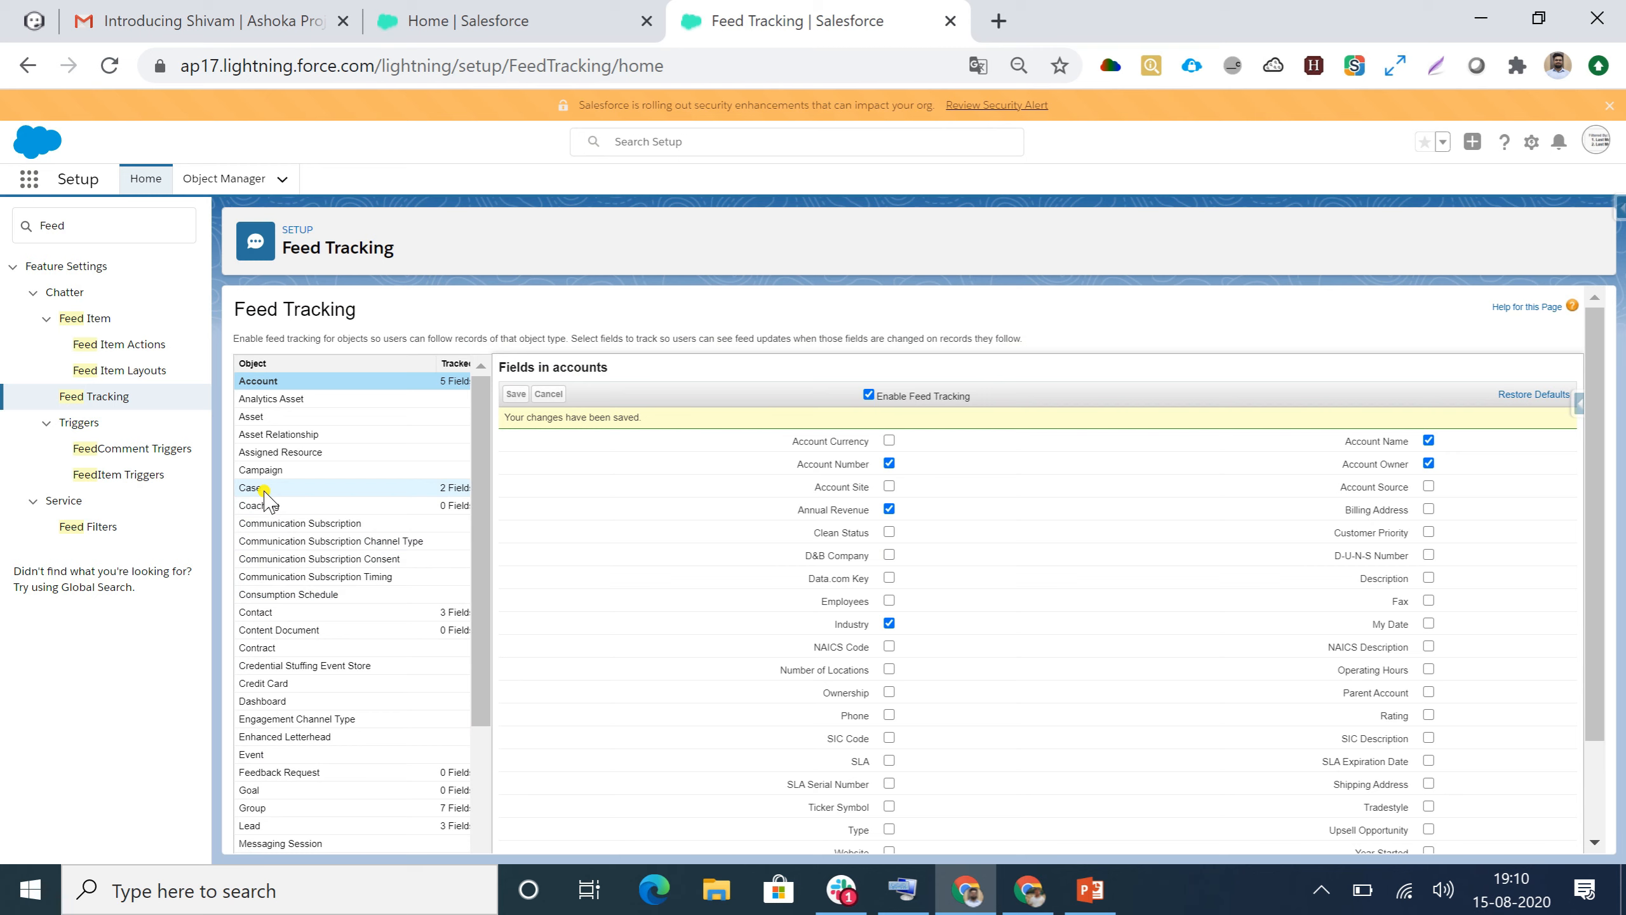
left_click(263, 684)
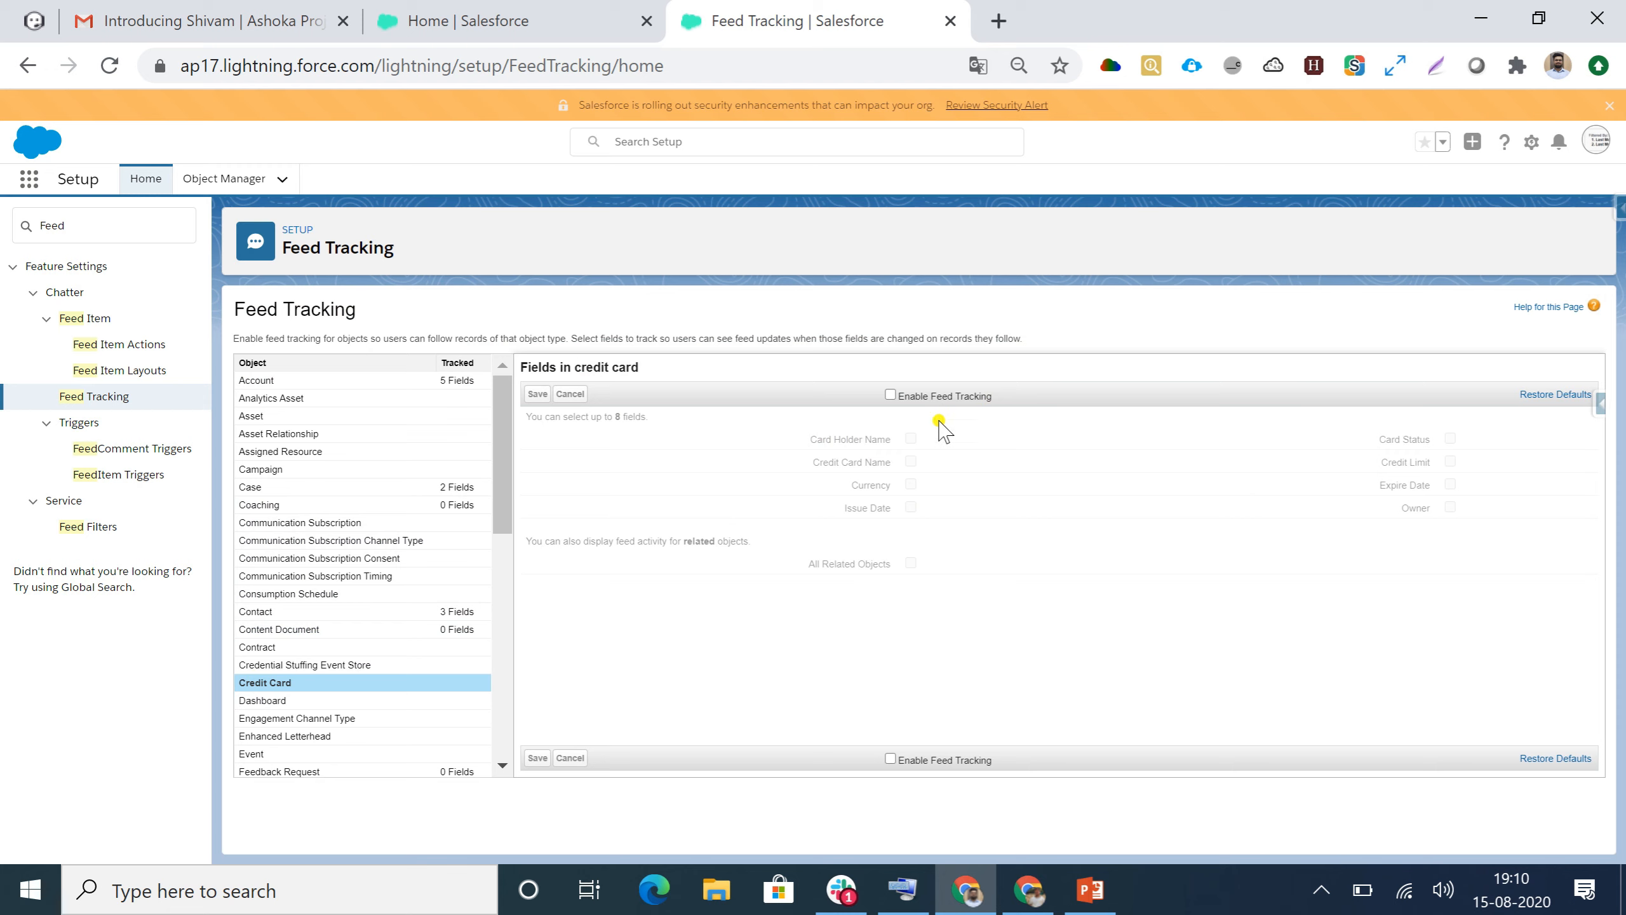
left_click(890, 394)
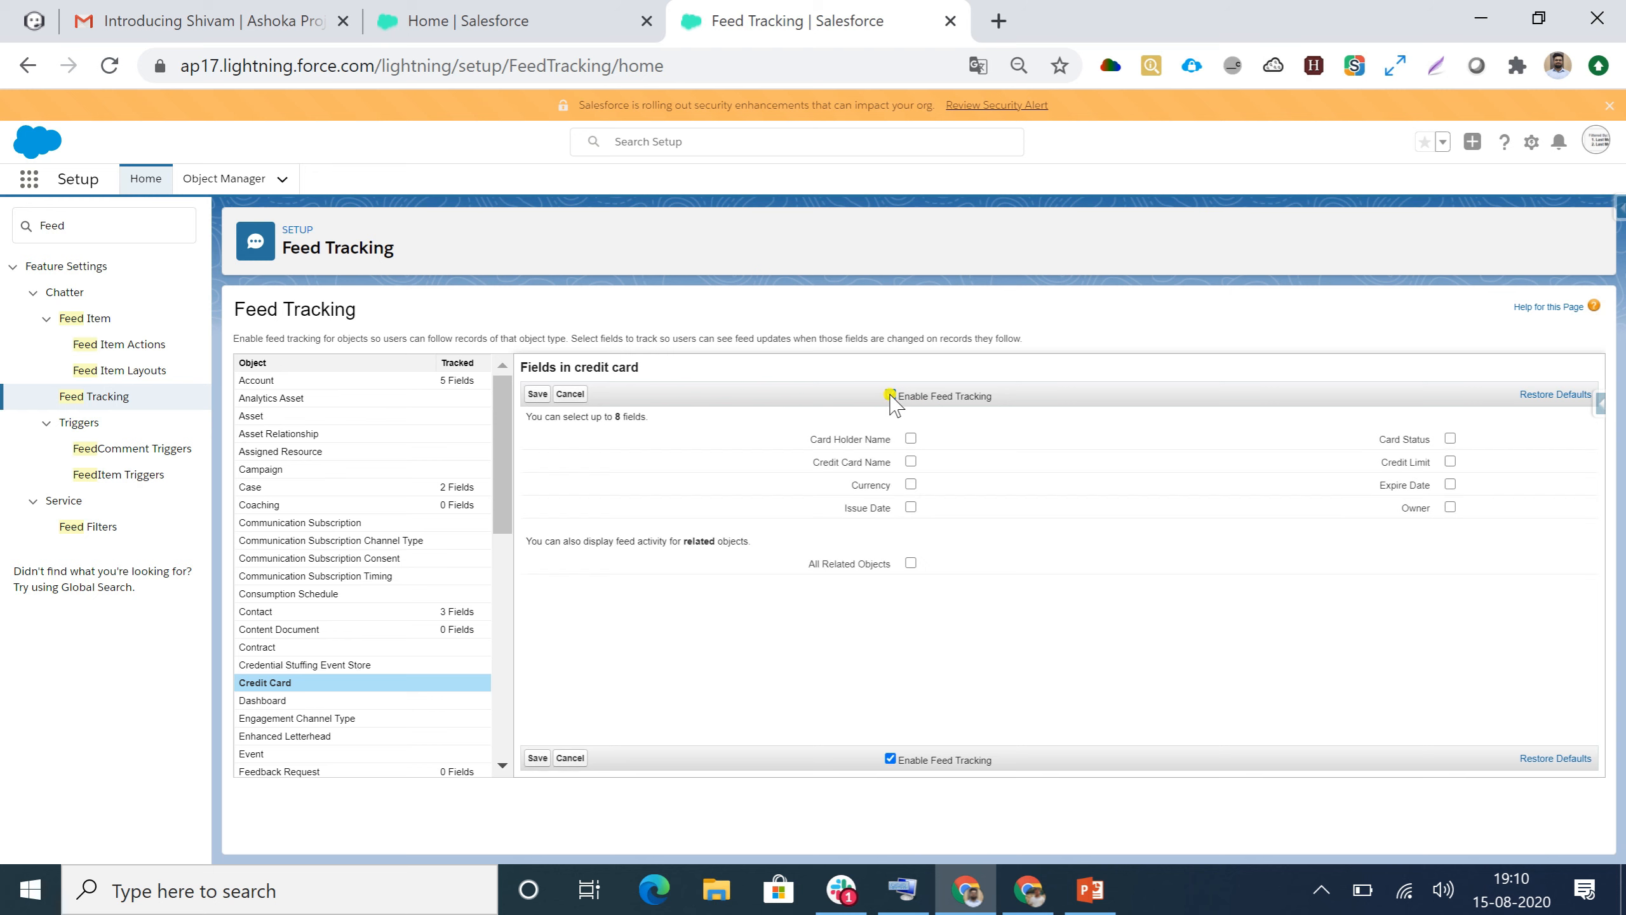
left_click(910, 461)
left_click(910, 439)
left_click(1450, 462)
left_click(541, 393)
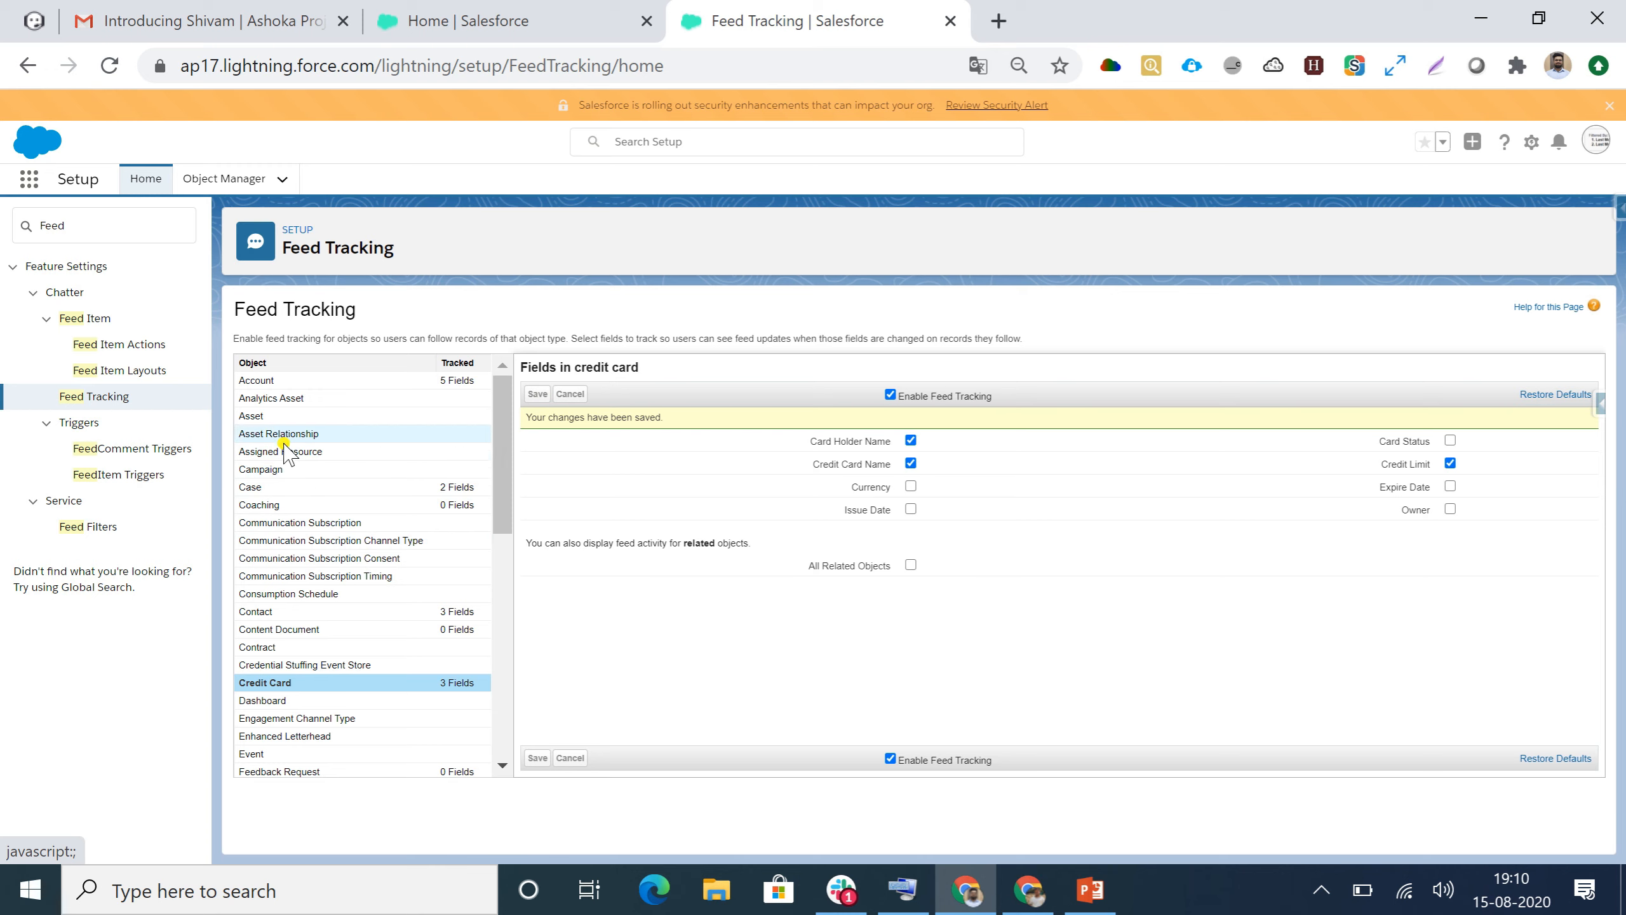
Step: Add Rating, Lead Source, Mobile and Industry as tracked fields for the Lead object and save
scroll(287, 477, "down", 1)
scroll(281, 640, "down", 5)
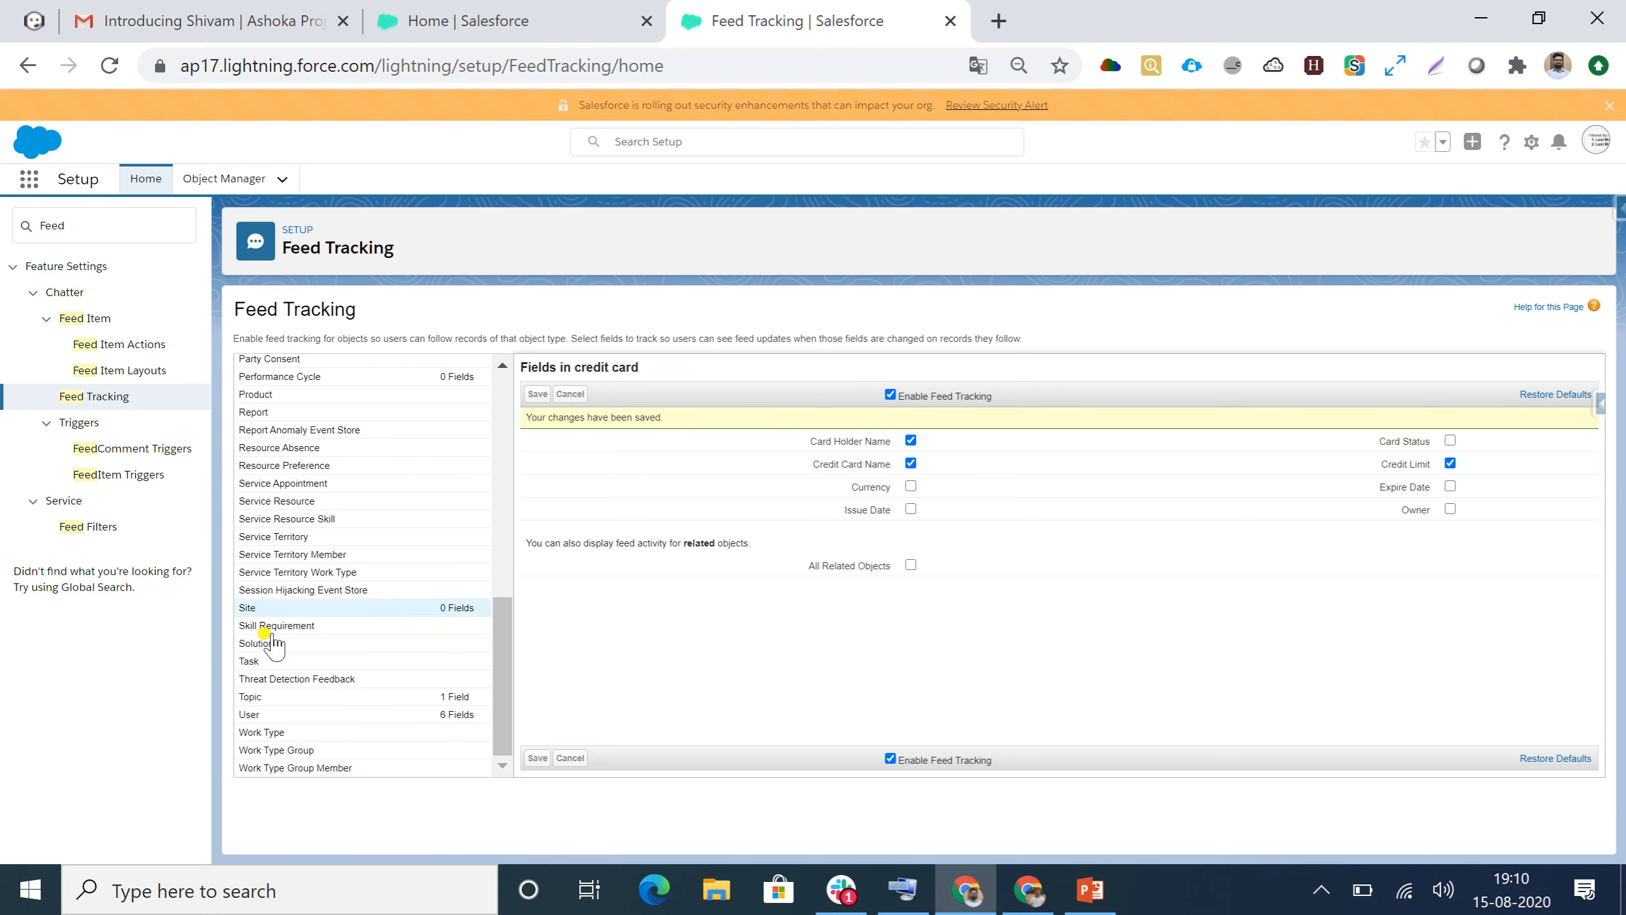
scroll(275, 570, "up", 6)
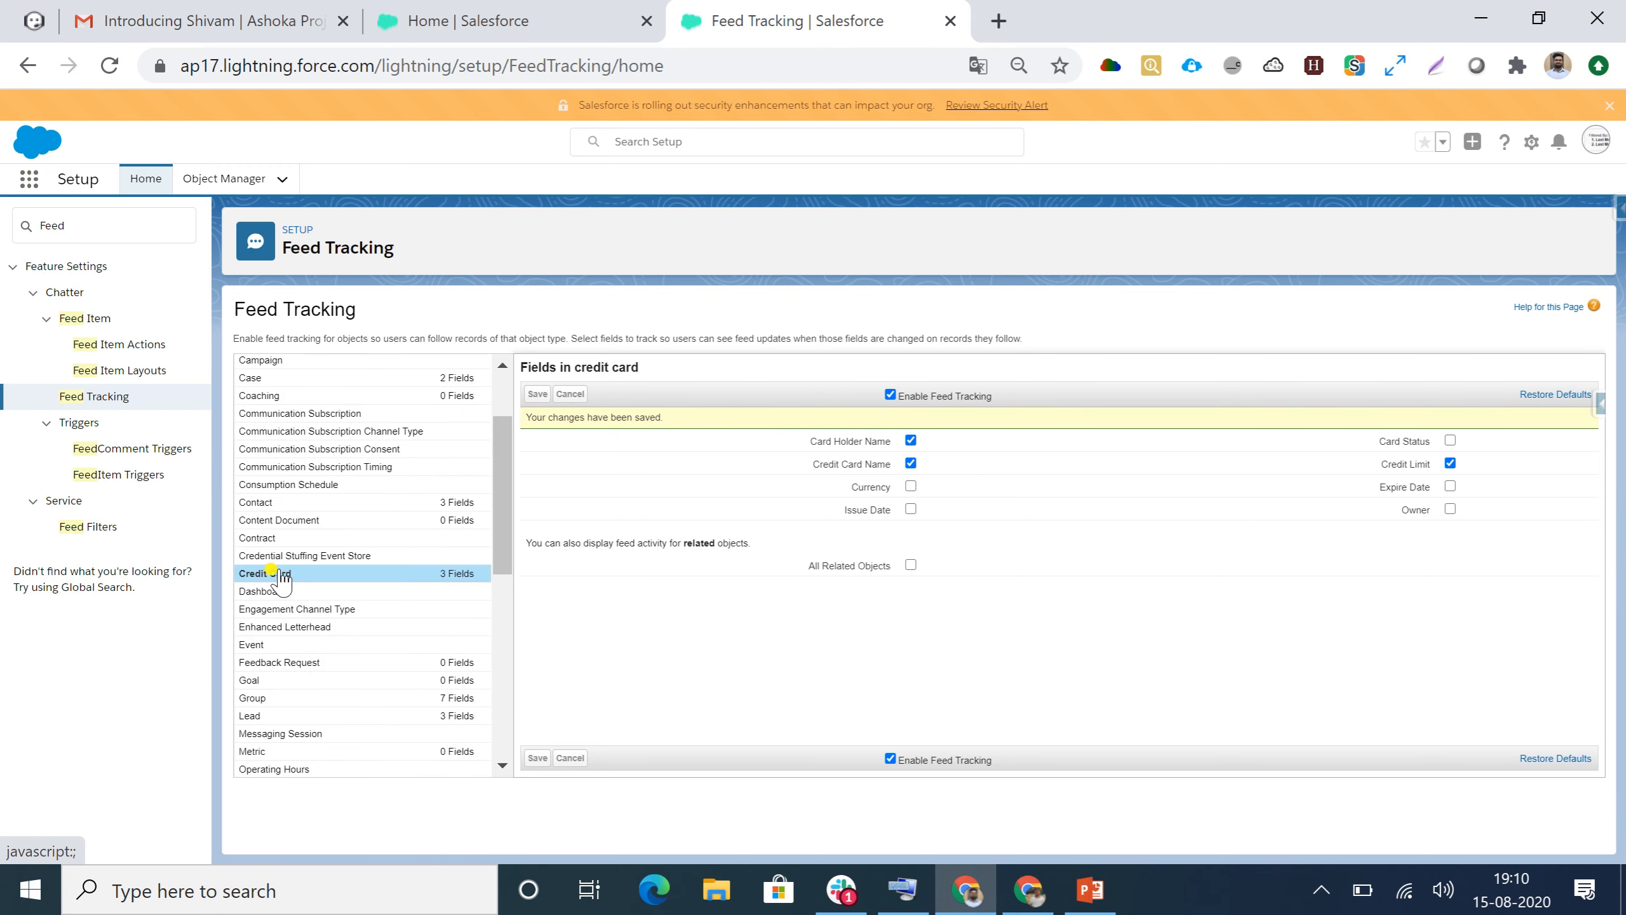
scroll(277, 577, "up", 1)
scroll(272, 573, "down", 2)
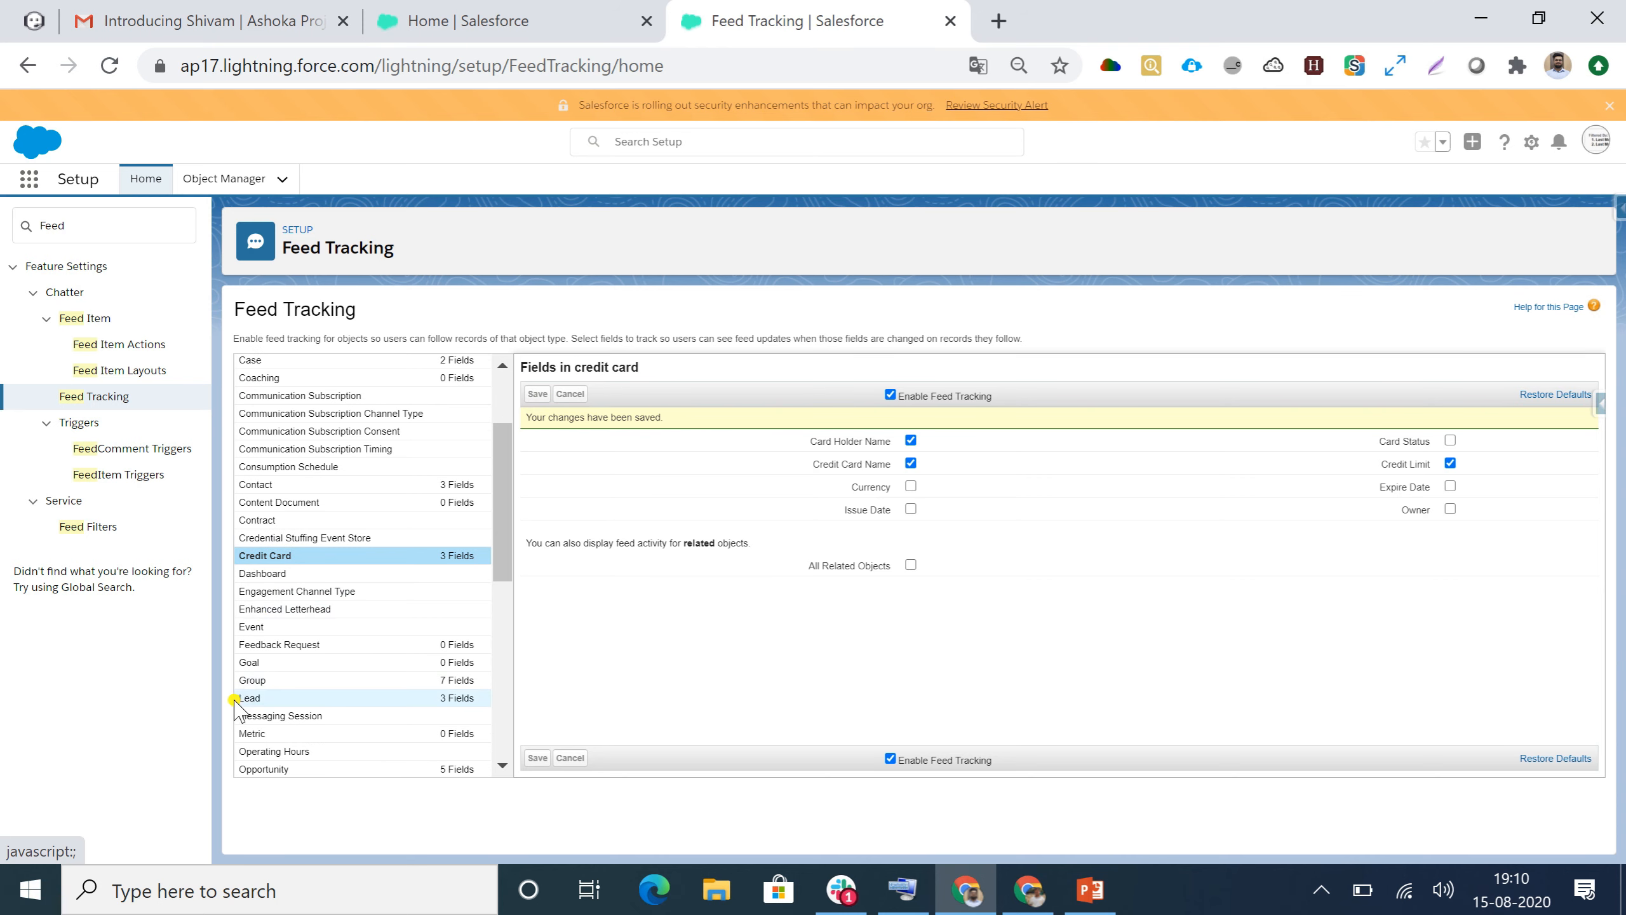
left_click(253, 698)
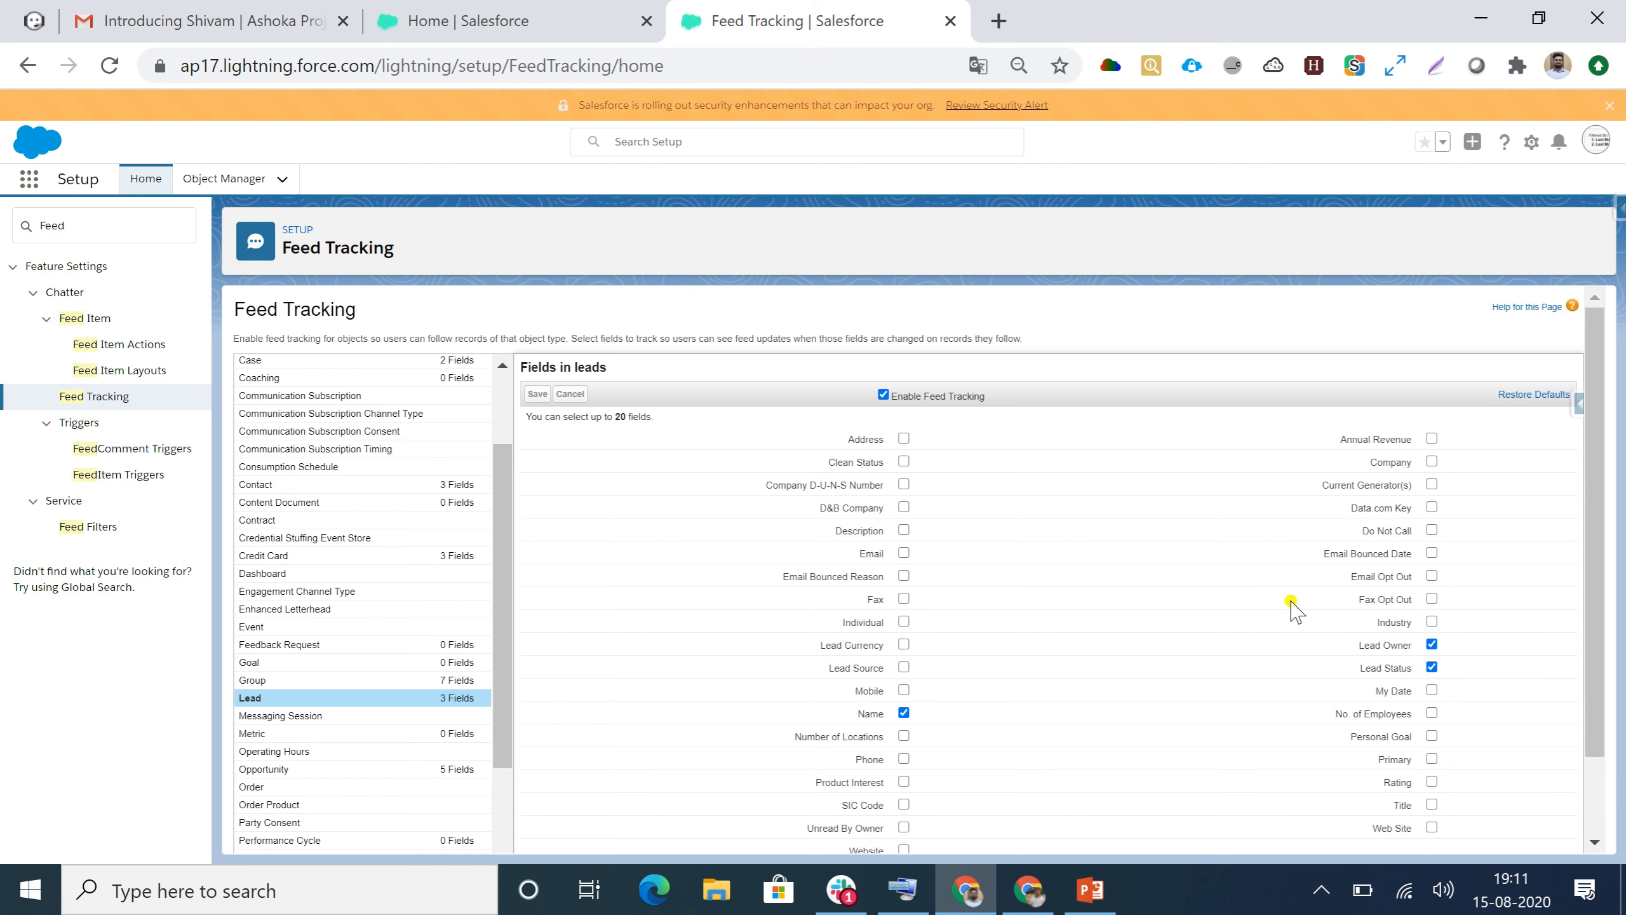
scroll(1292, 605, "down", 1)
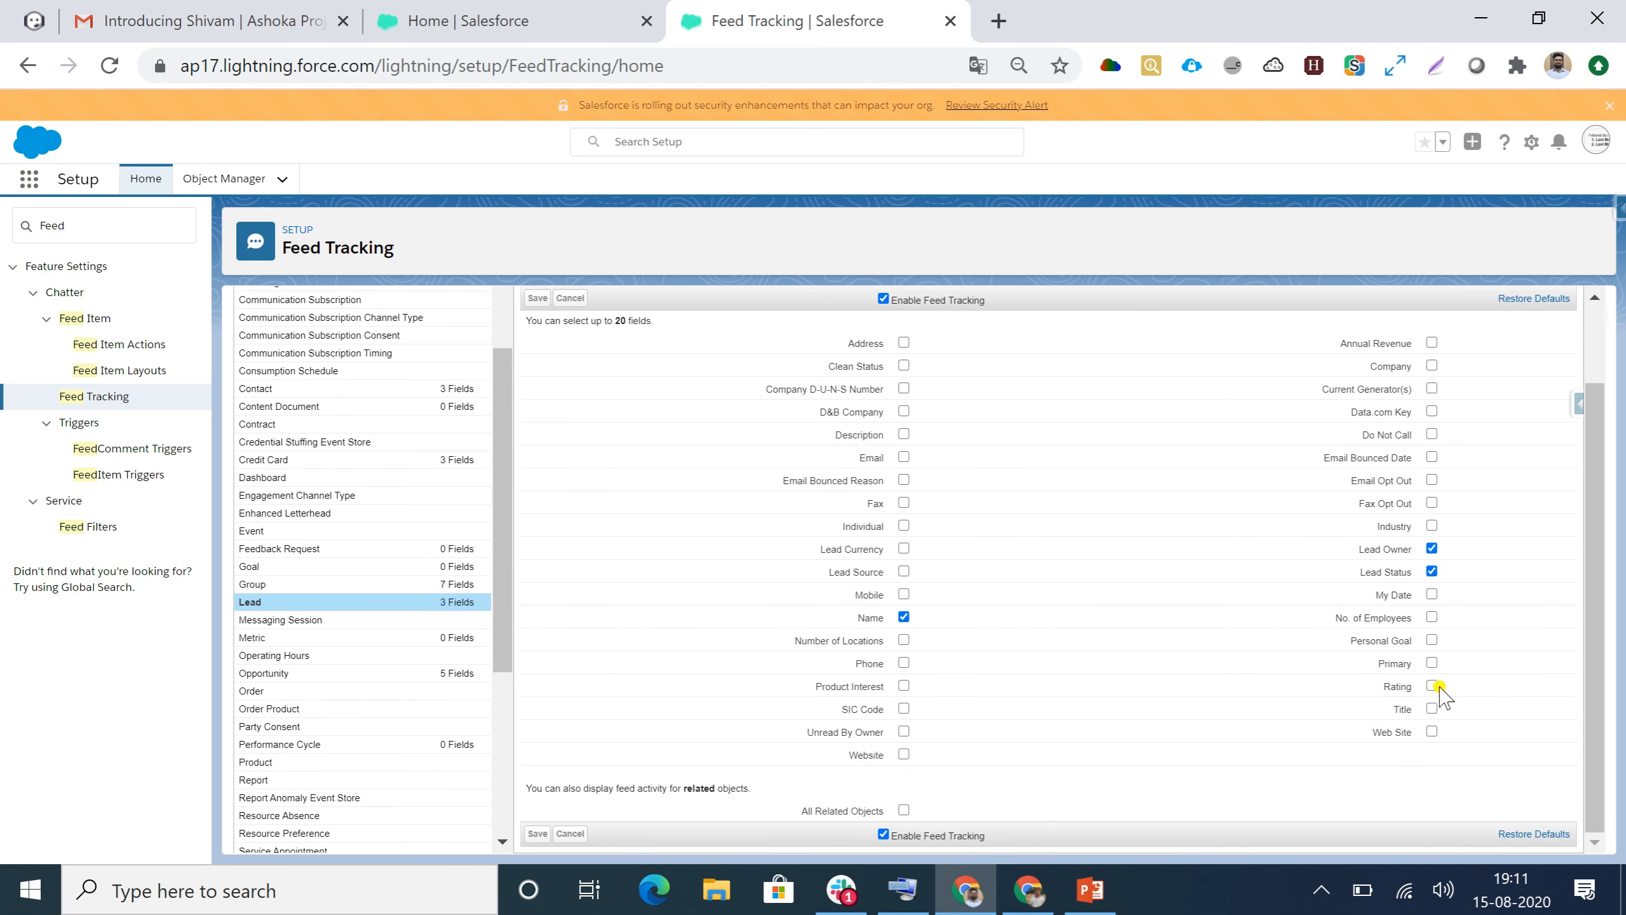
left_click(1434, 686)
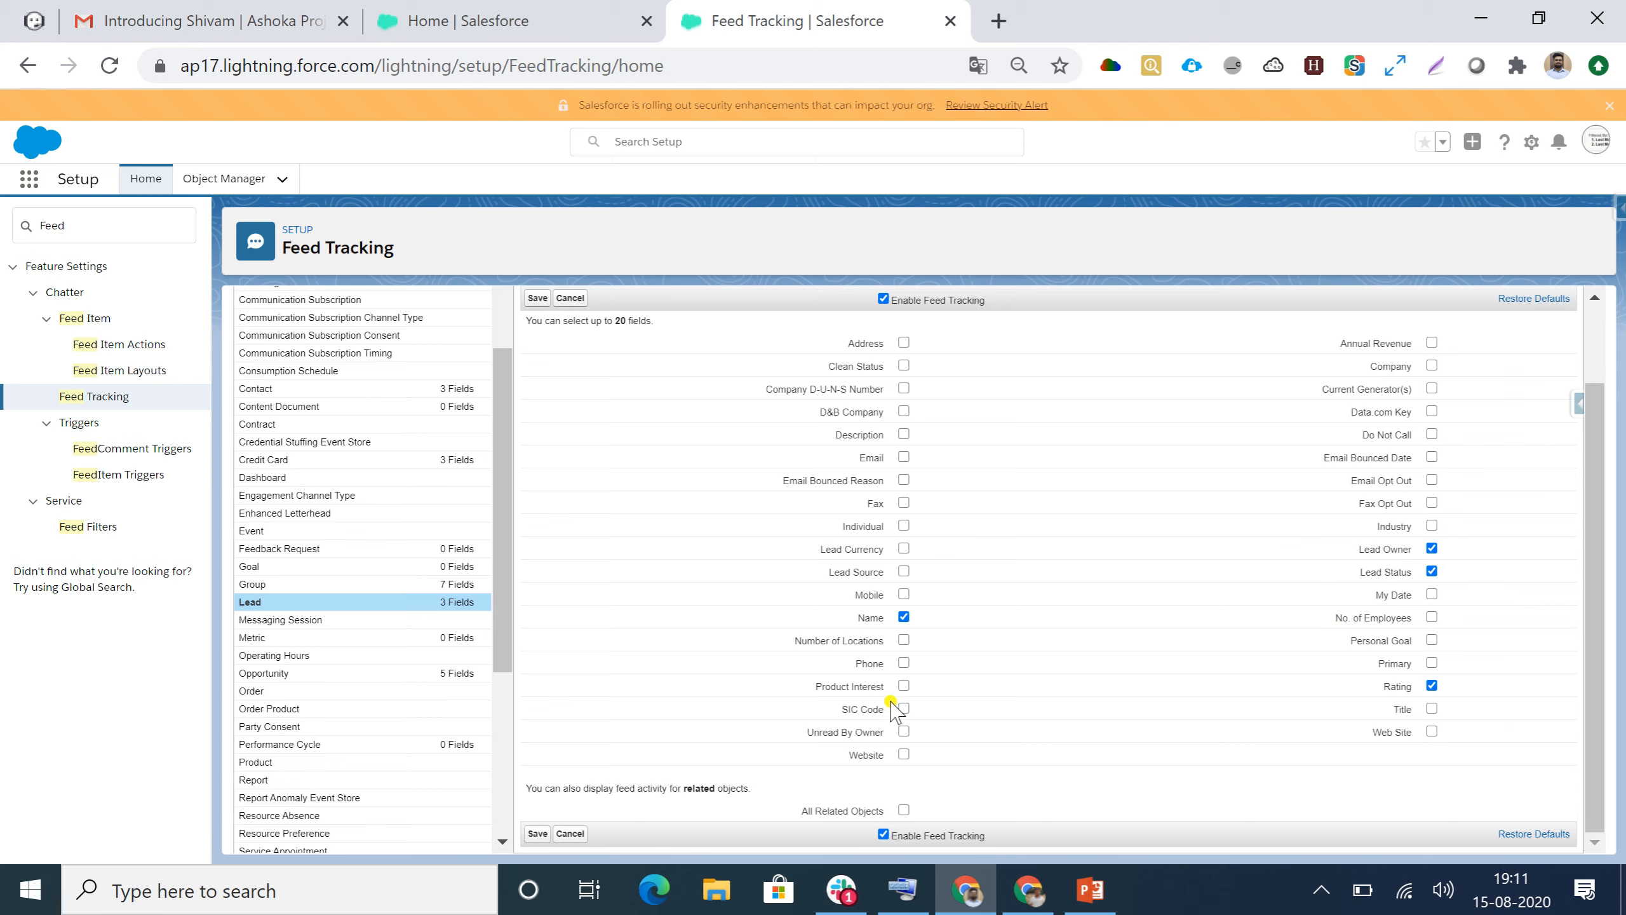
left_click(903, 571)
left_click(904, 594)
left_click(1432, 526)
left_click(538, 299)
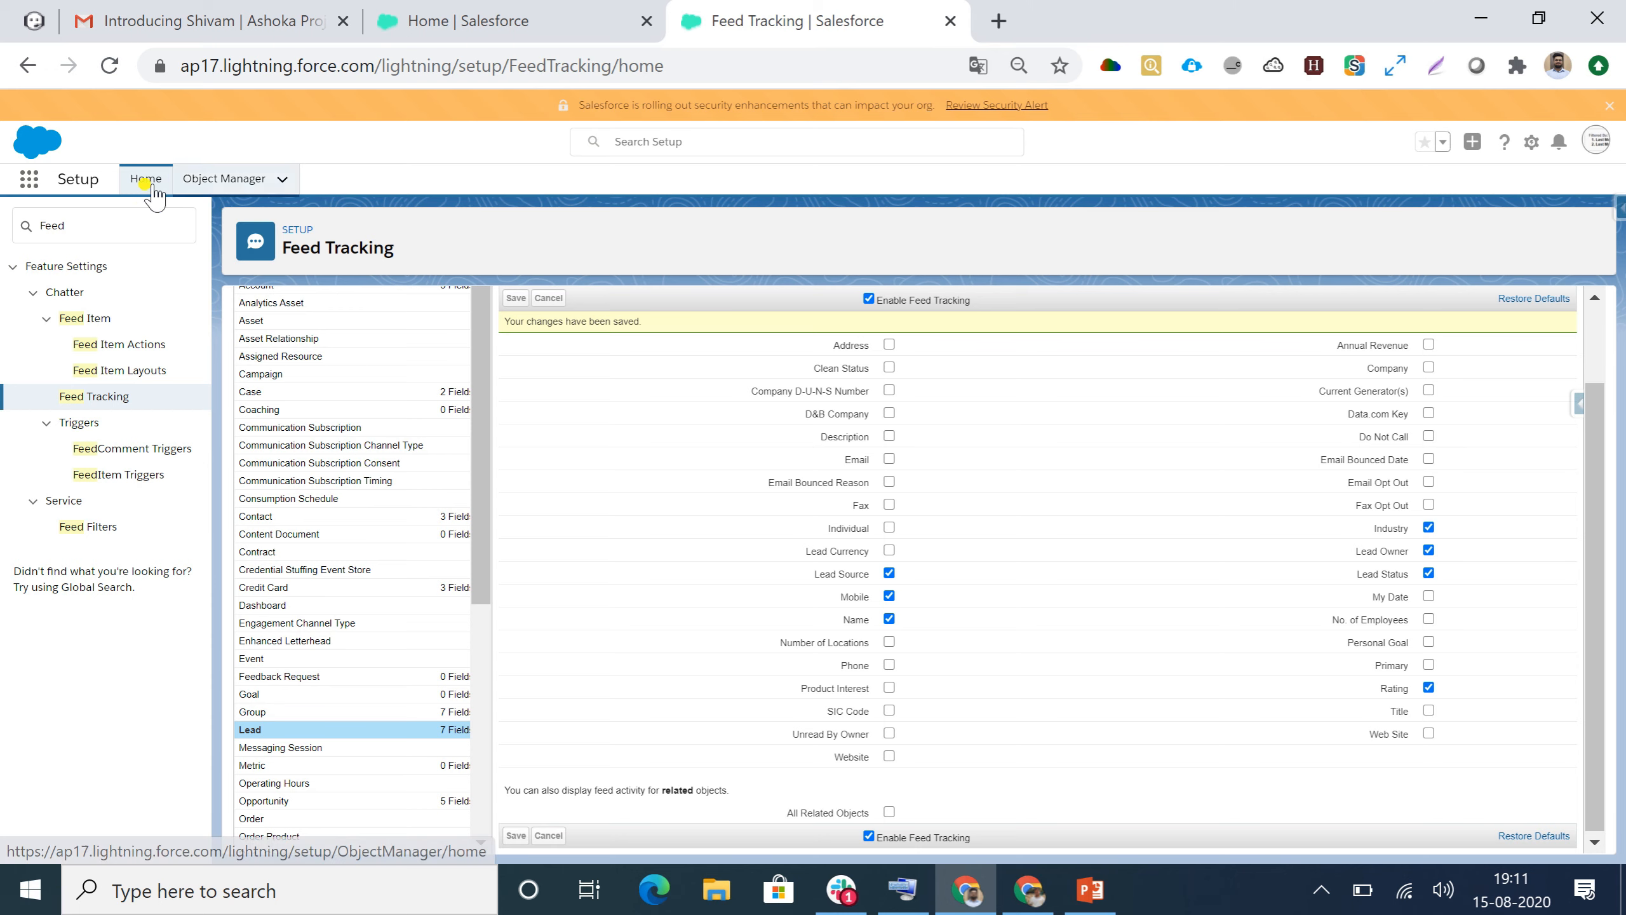
Step: Switch to the Sales app, reload its home page, and open the details of the recently viewed lead
left_click(442, 19)
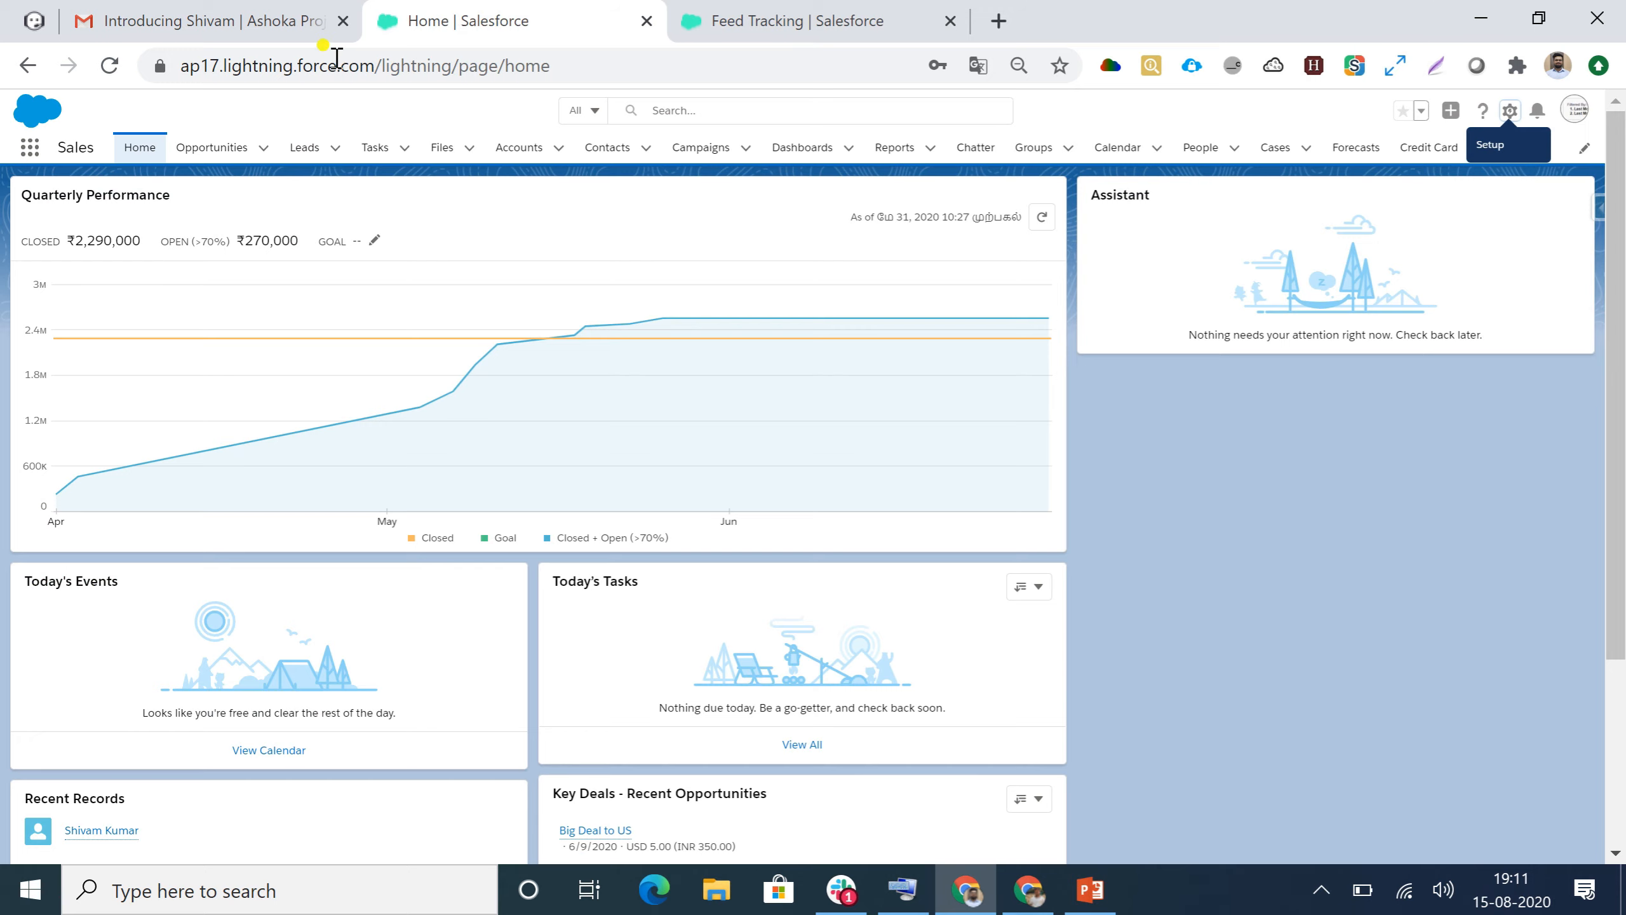
left_click(110, 65)
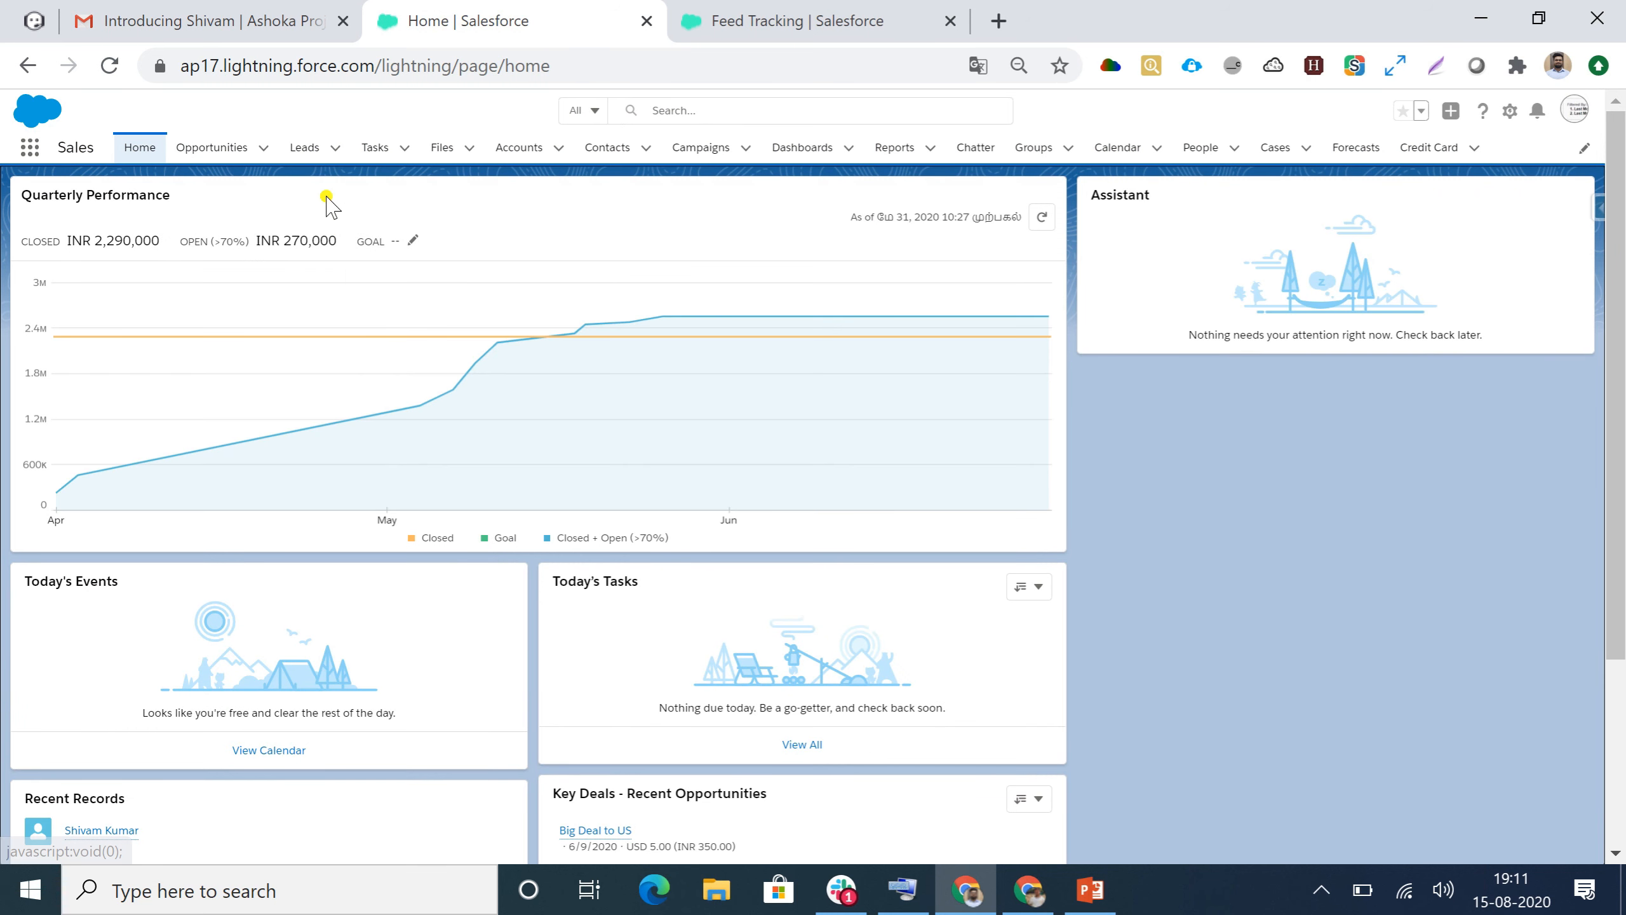
left_click(305, 149)
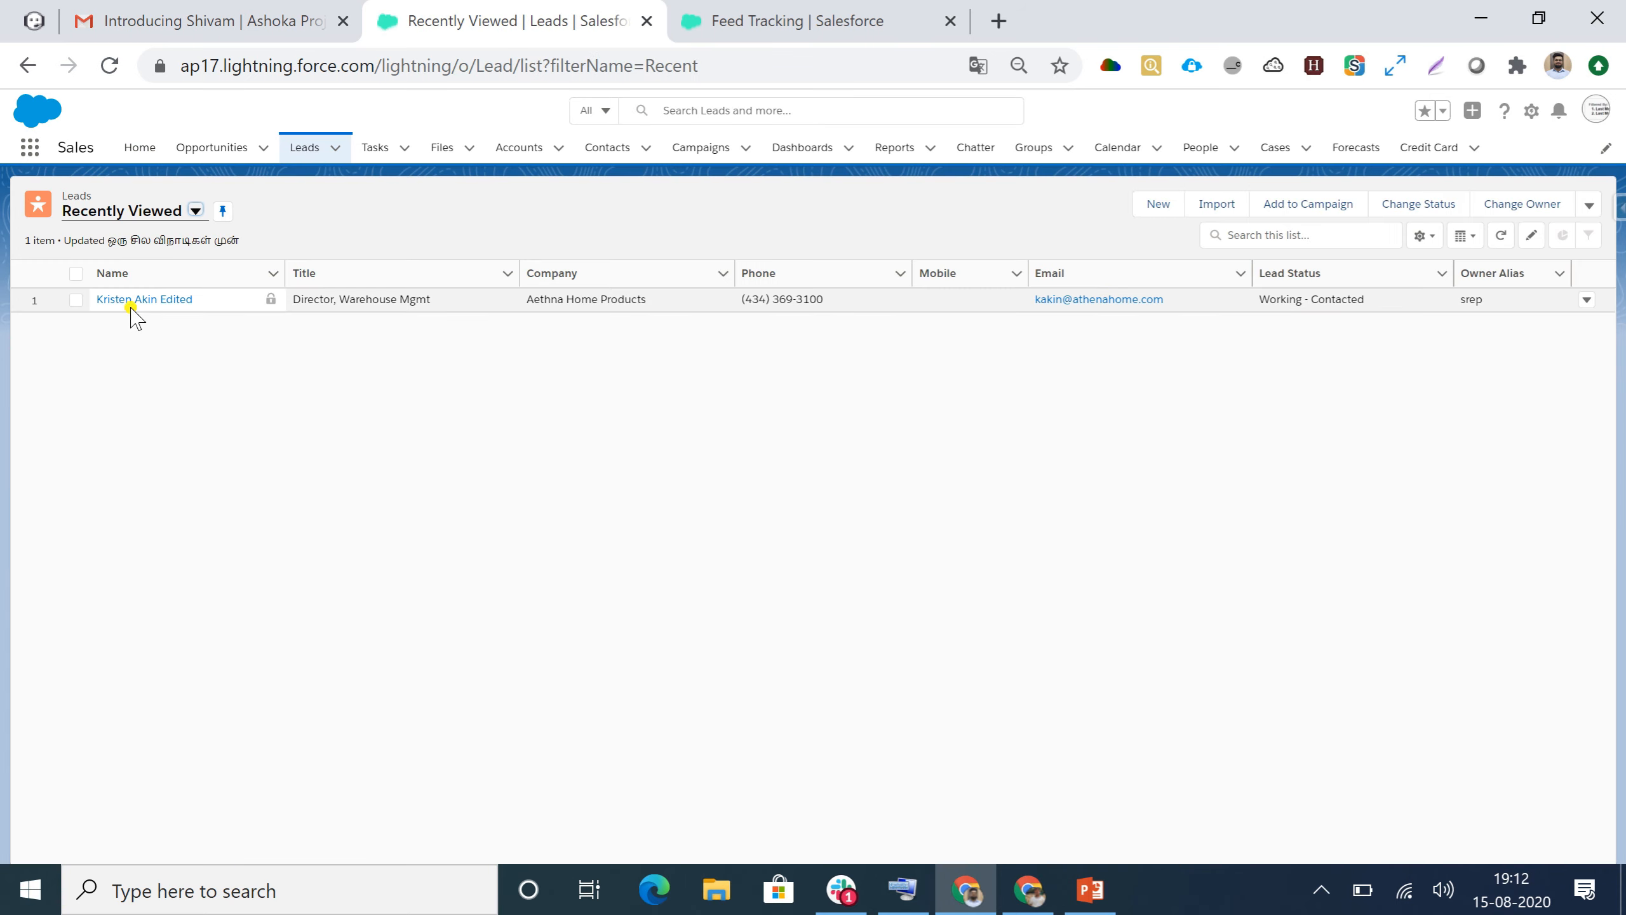
left_click(127, 301)
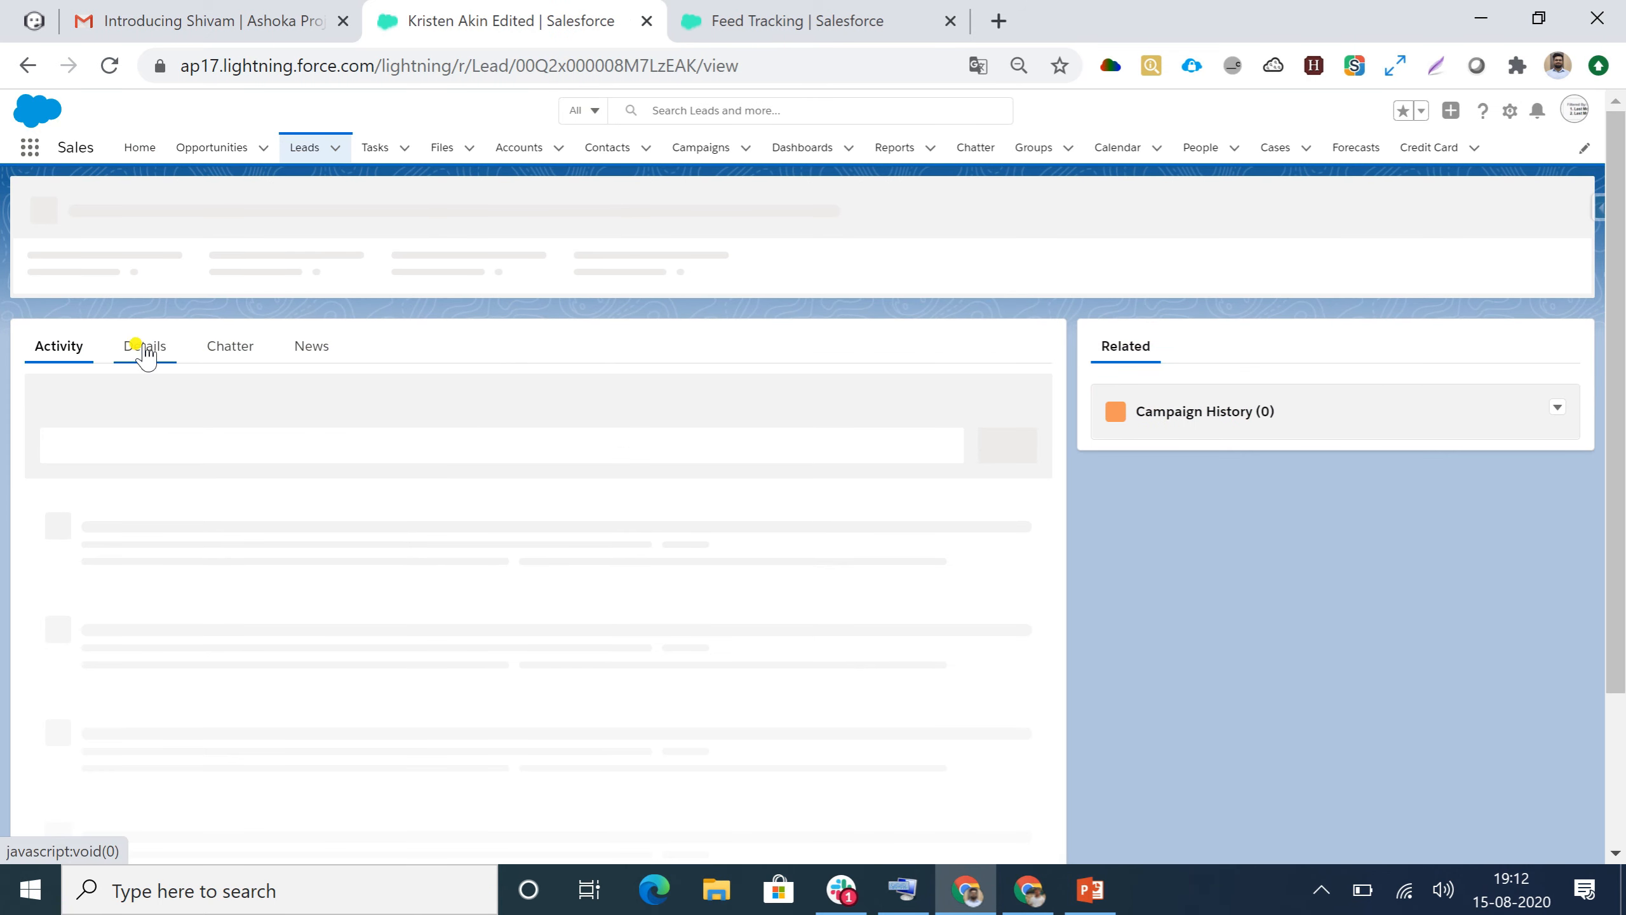
left_click(143, 346)
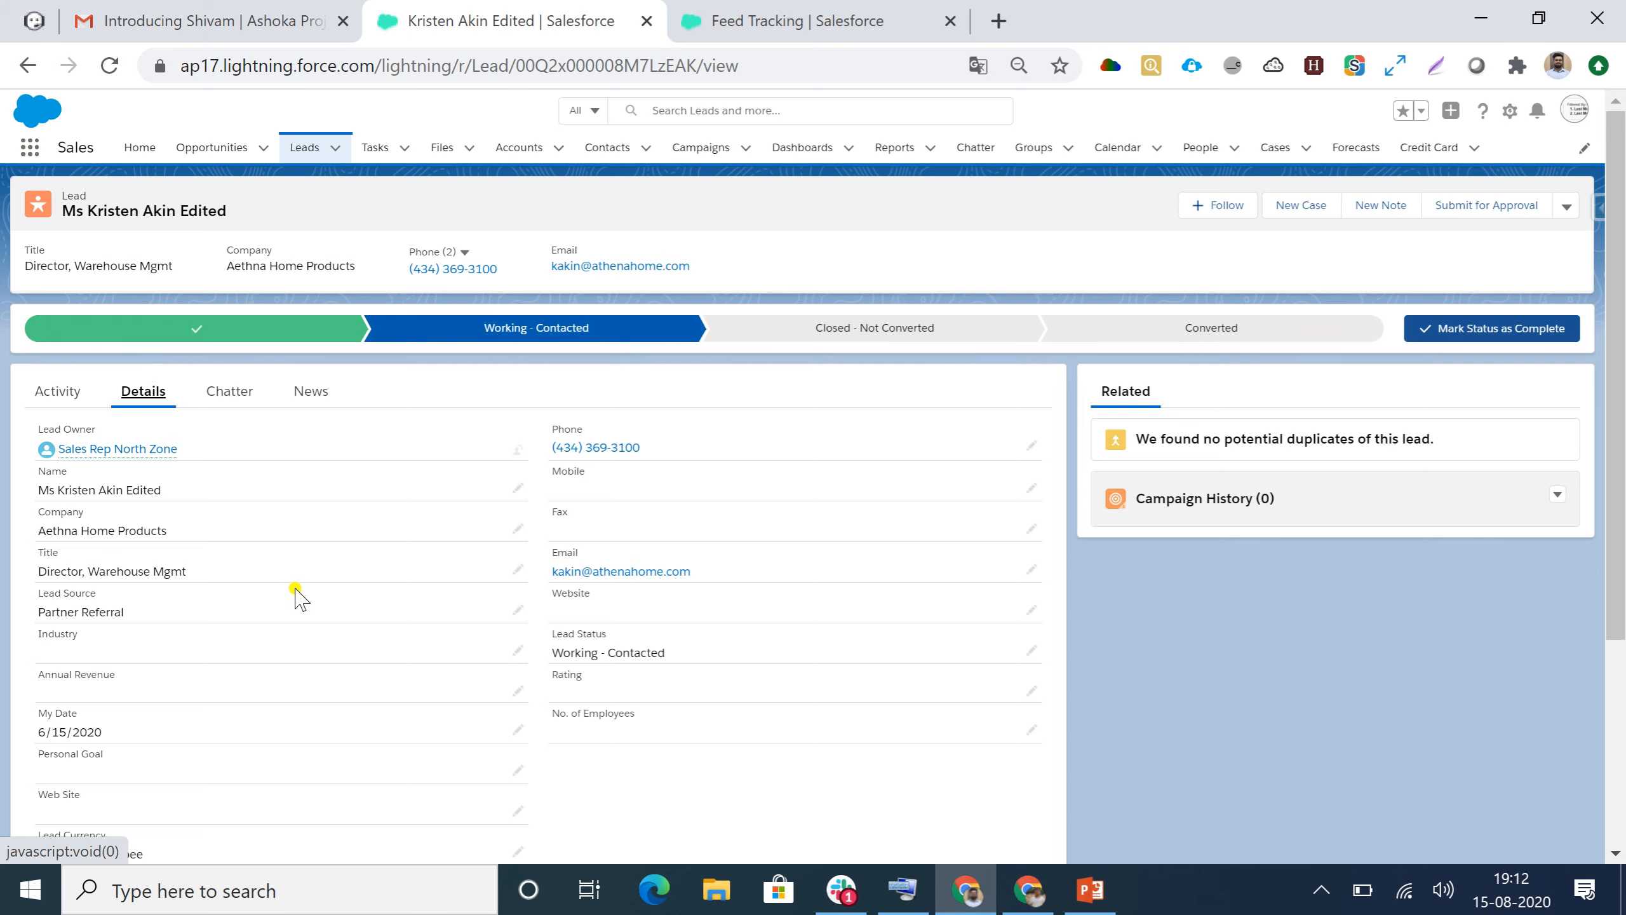
Step: Set the lead's Rating to Hot, save the record, and check its Chatter feed for the tracked change
scroll(451, 606, "down", 2)
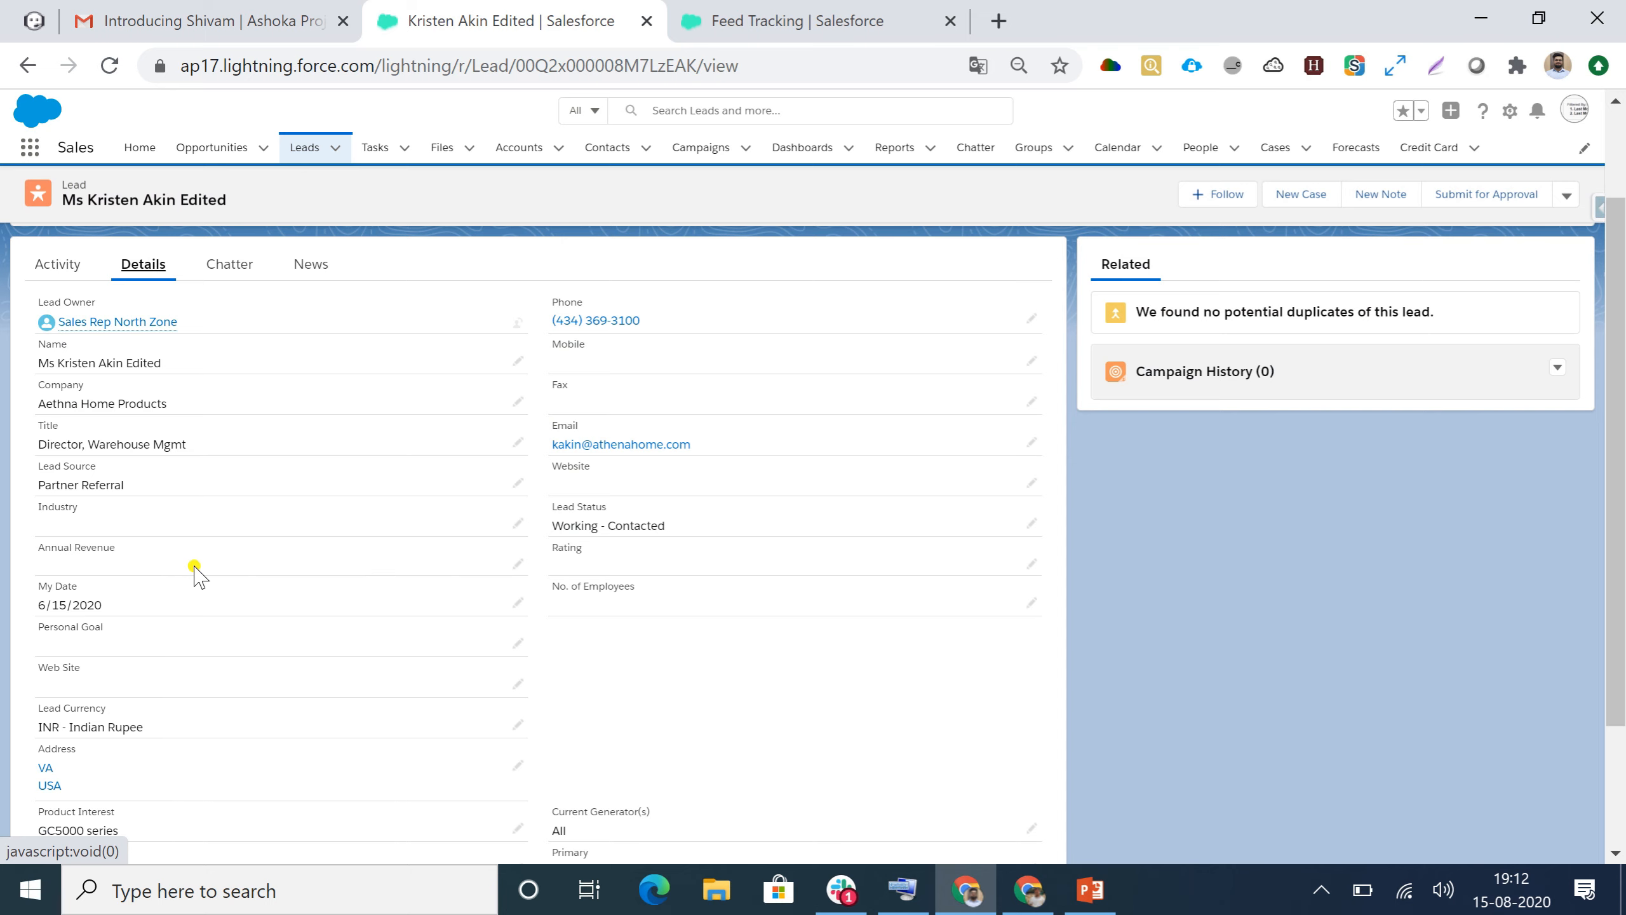
scroll(194, 567, "down", 2)
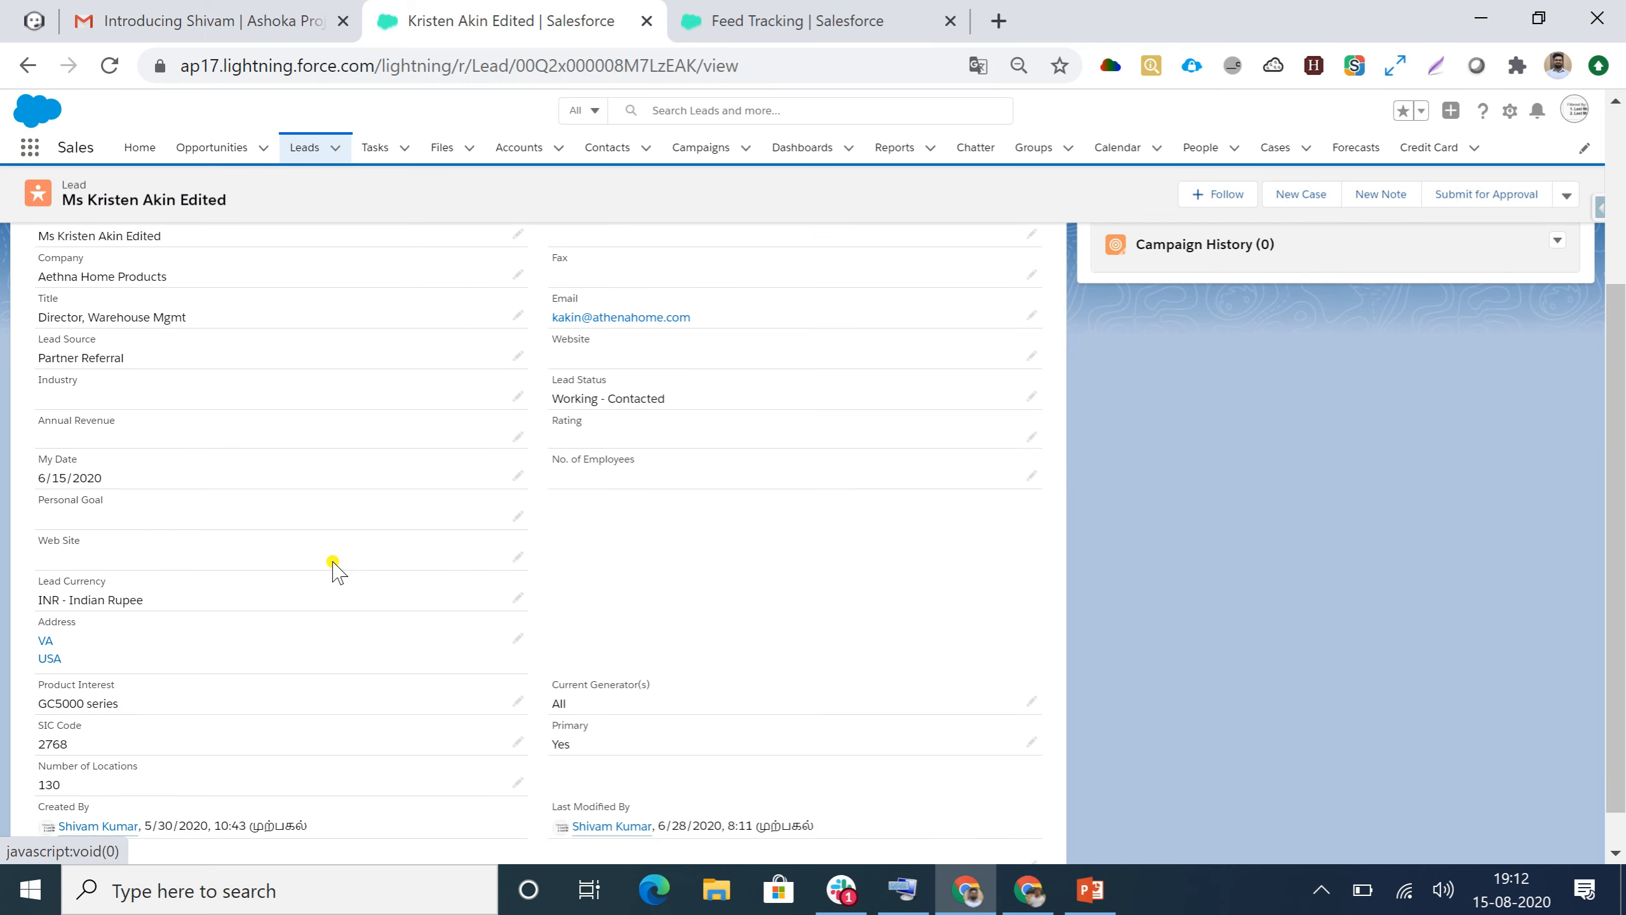
scroll(333, 567, "up", 2)
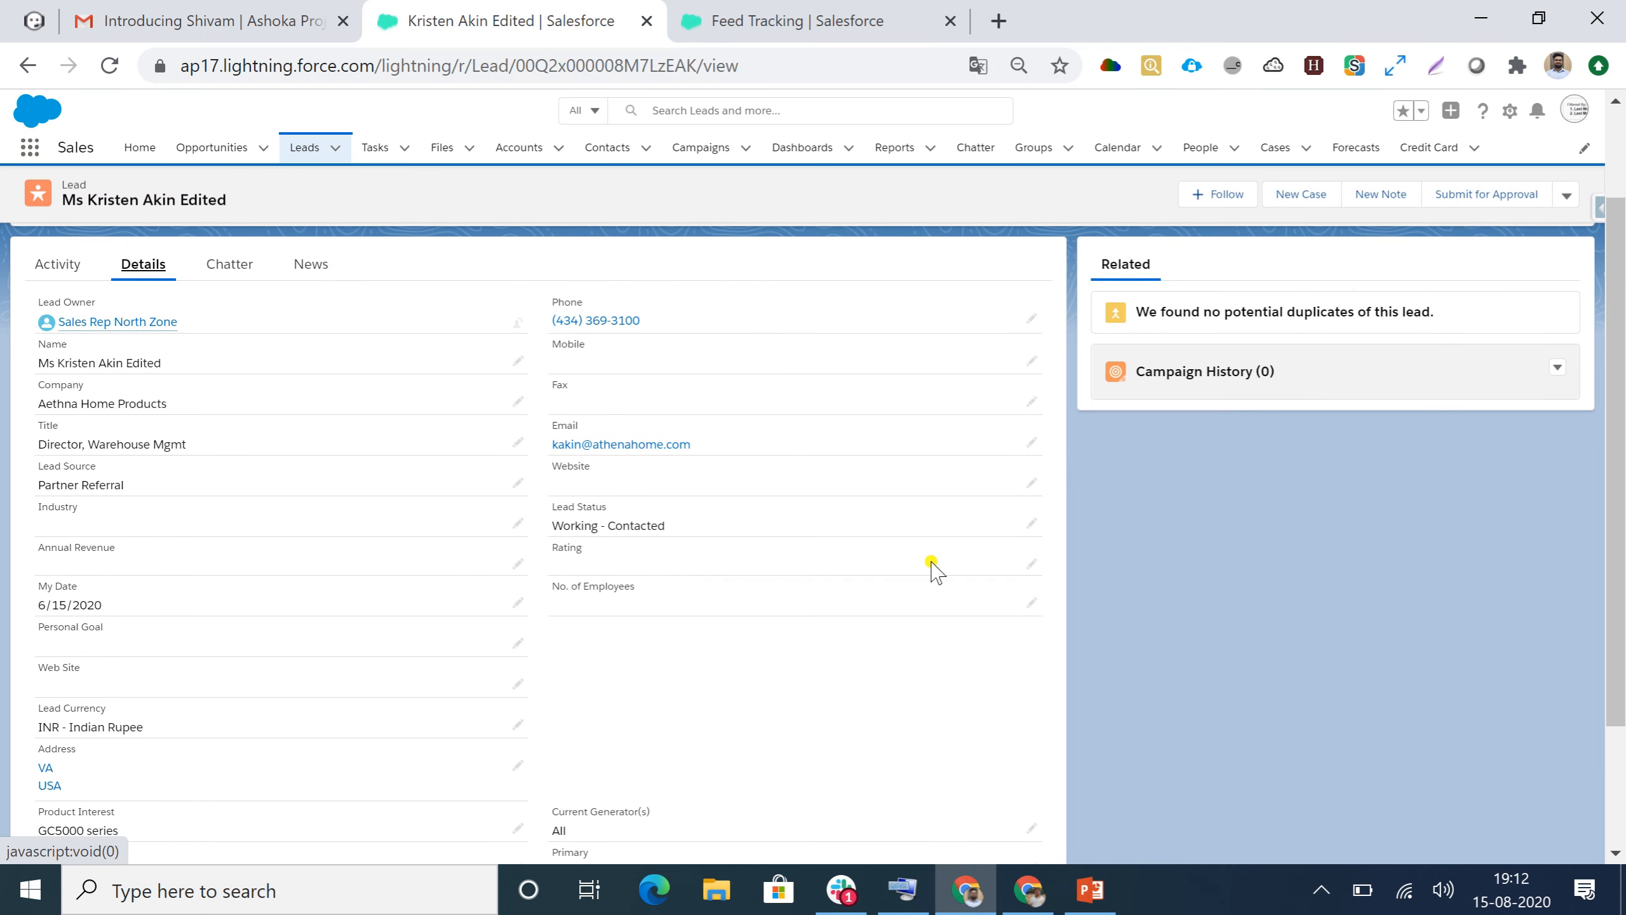
left_click(1031, 564)
left_click(668, 576)
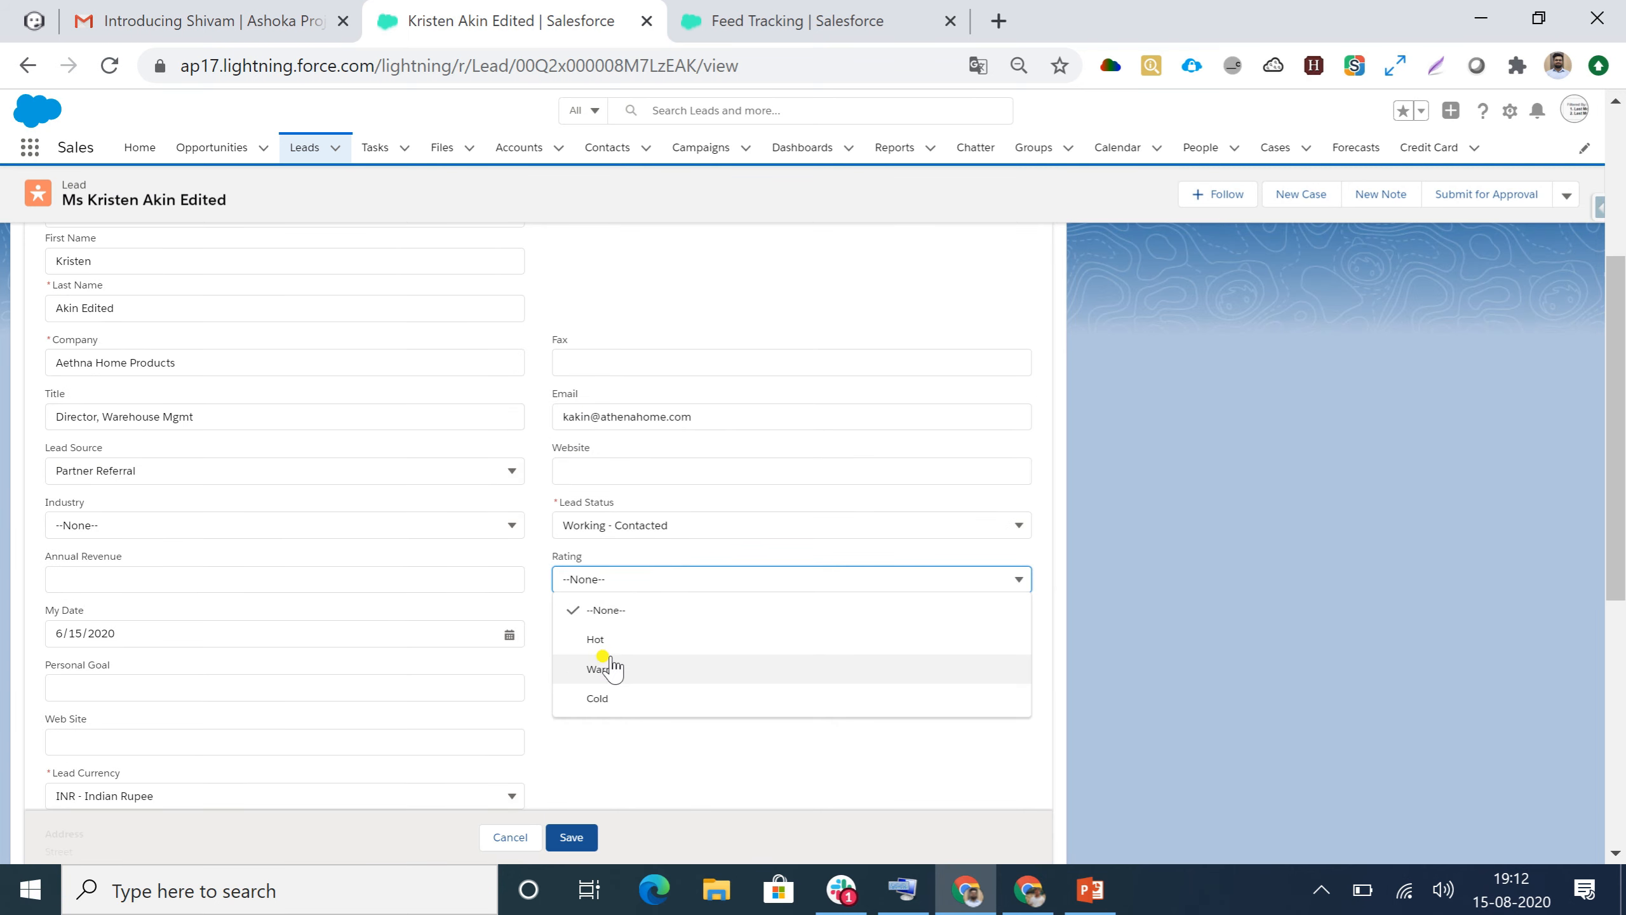
left_click(598, 639)
left_click(571, 836)
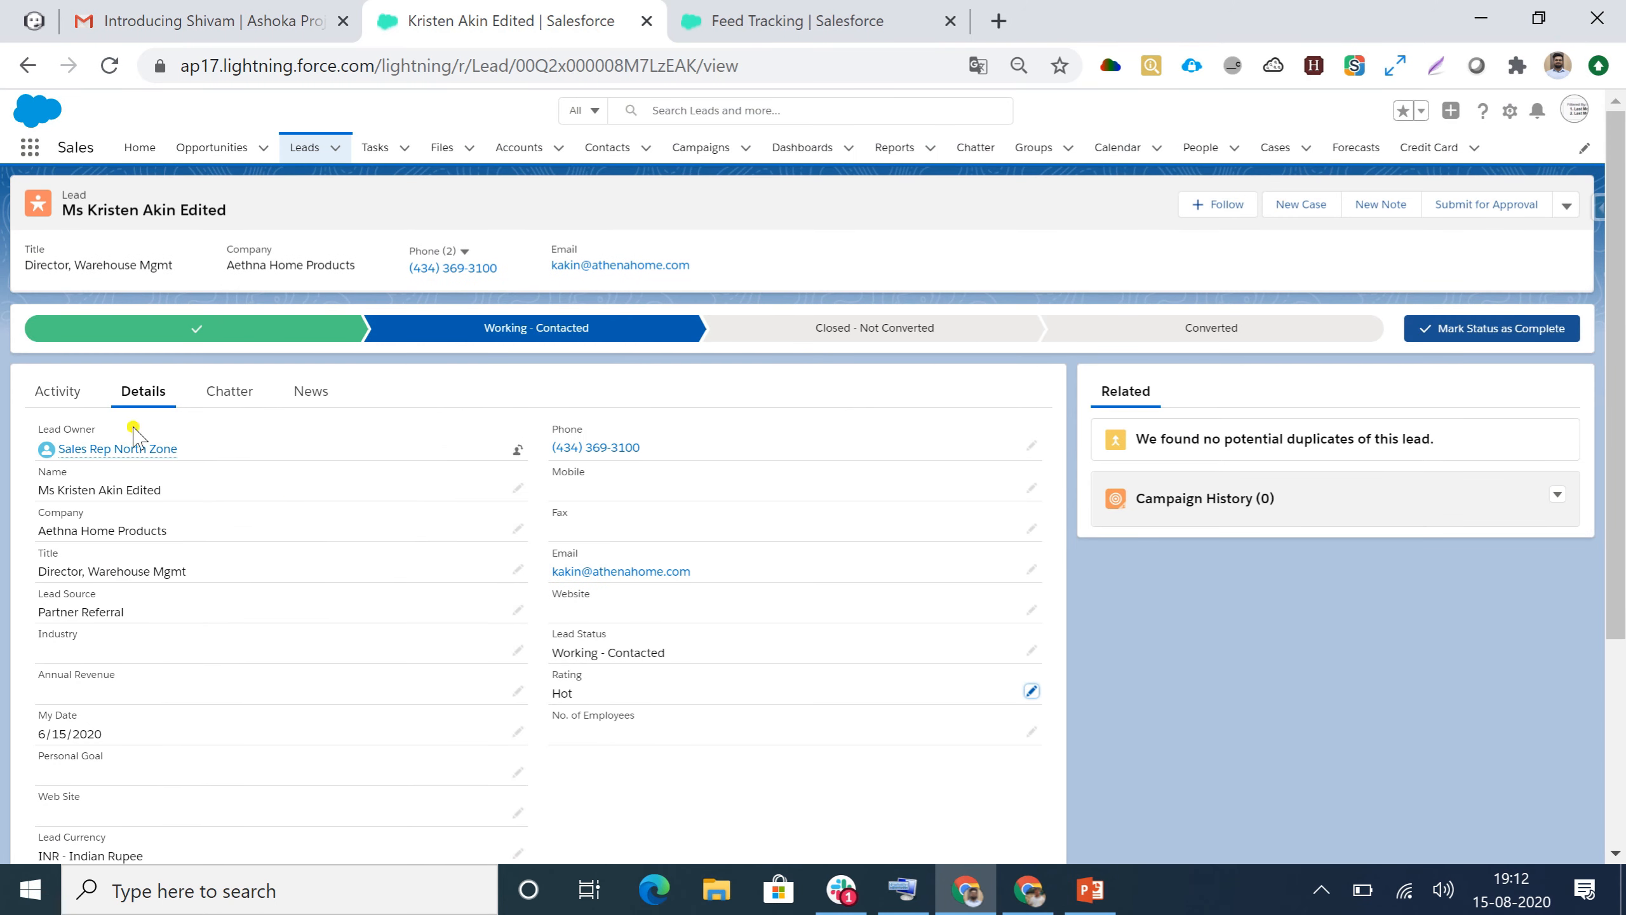
left_click(227, 388)
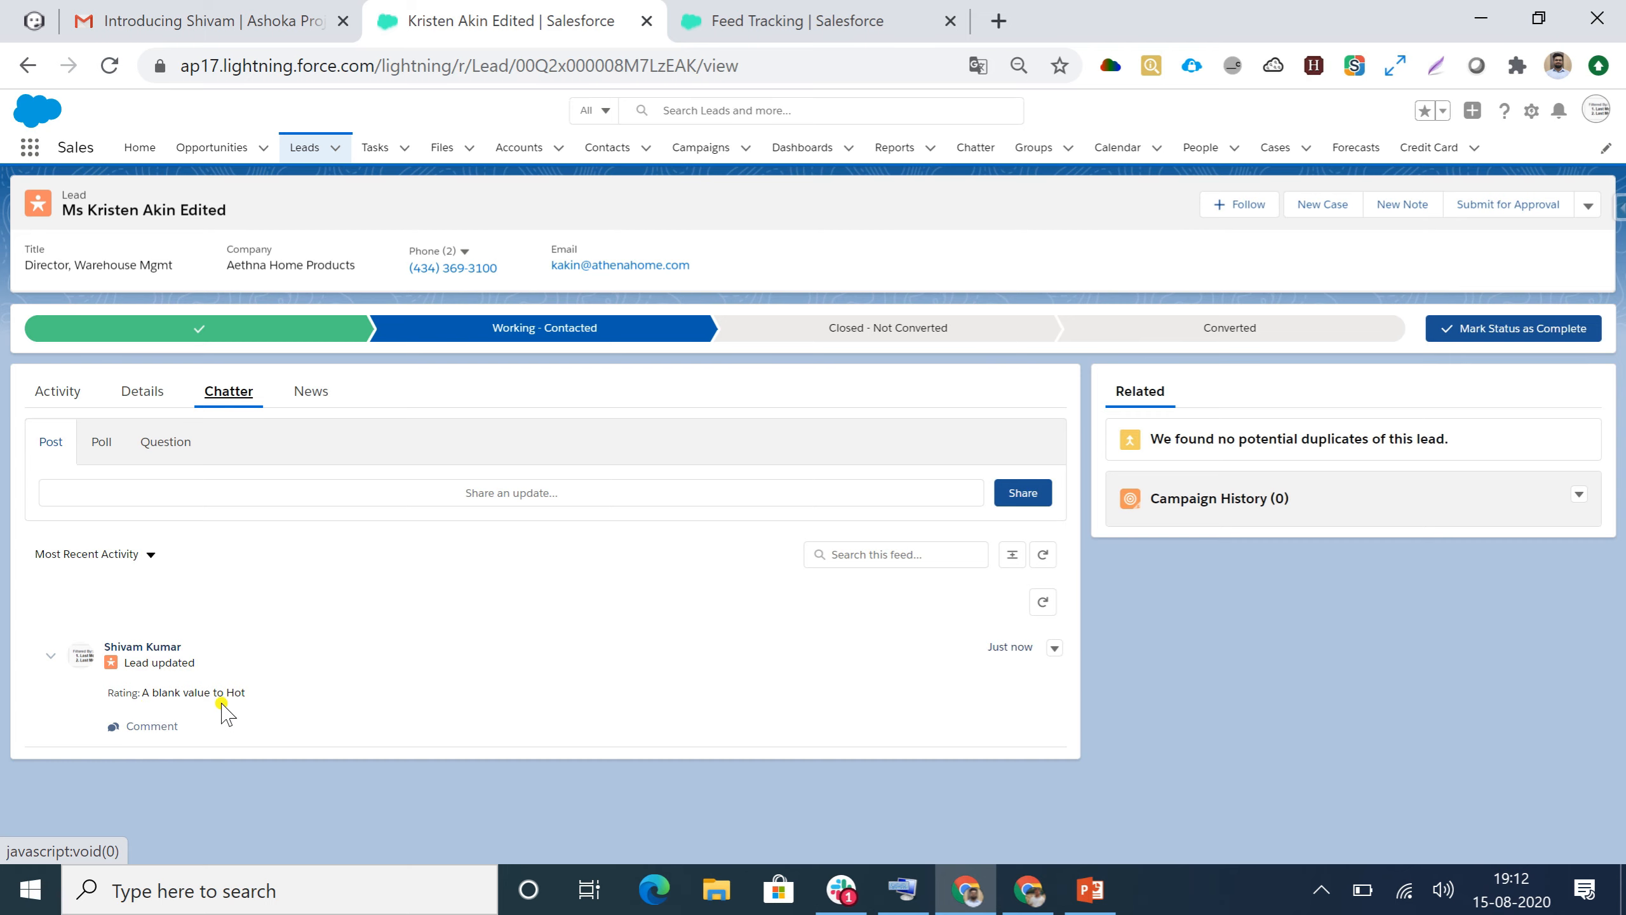
Step: Return to the lead's details and set its Rating to Warm
left_click(135, 392)
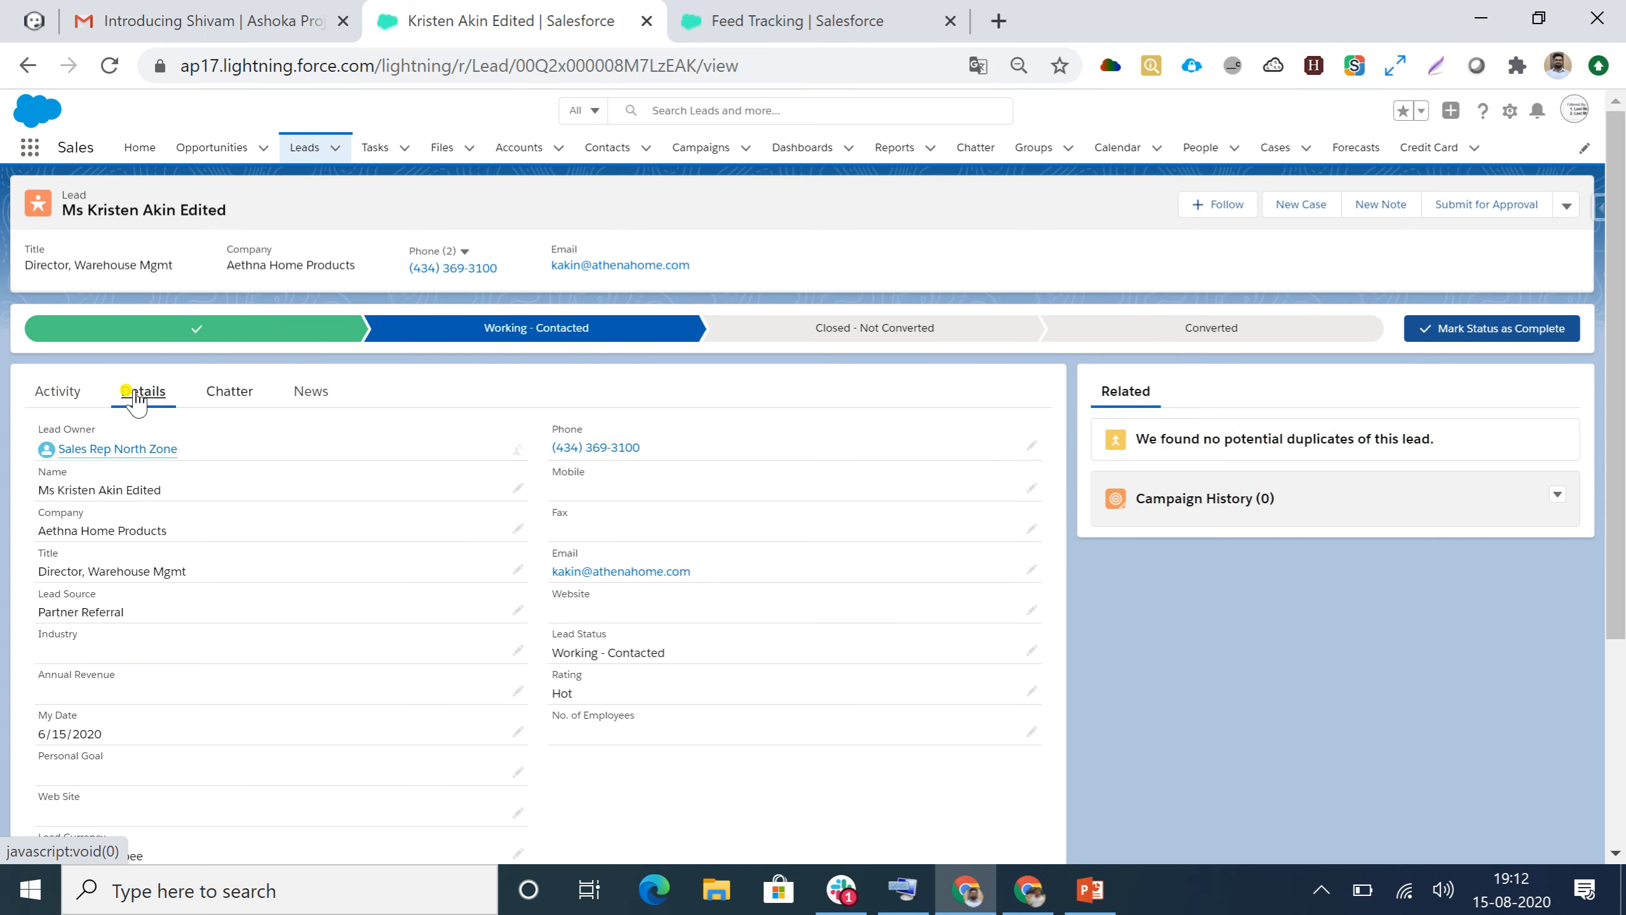
left_click(1029, 693)
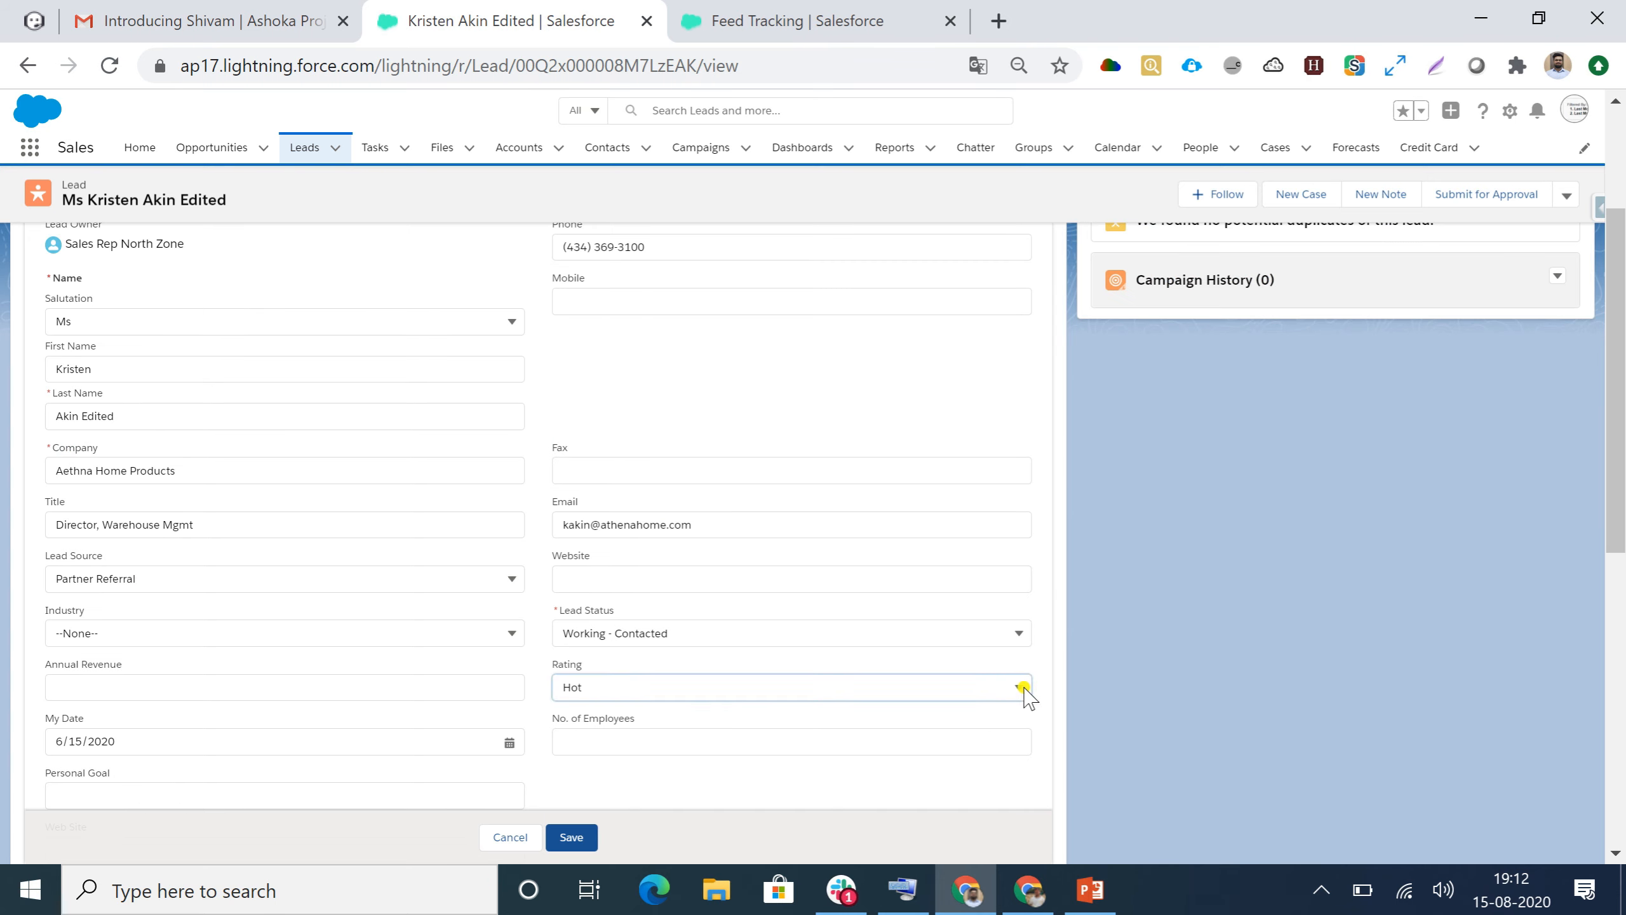
left_click(634, 692)
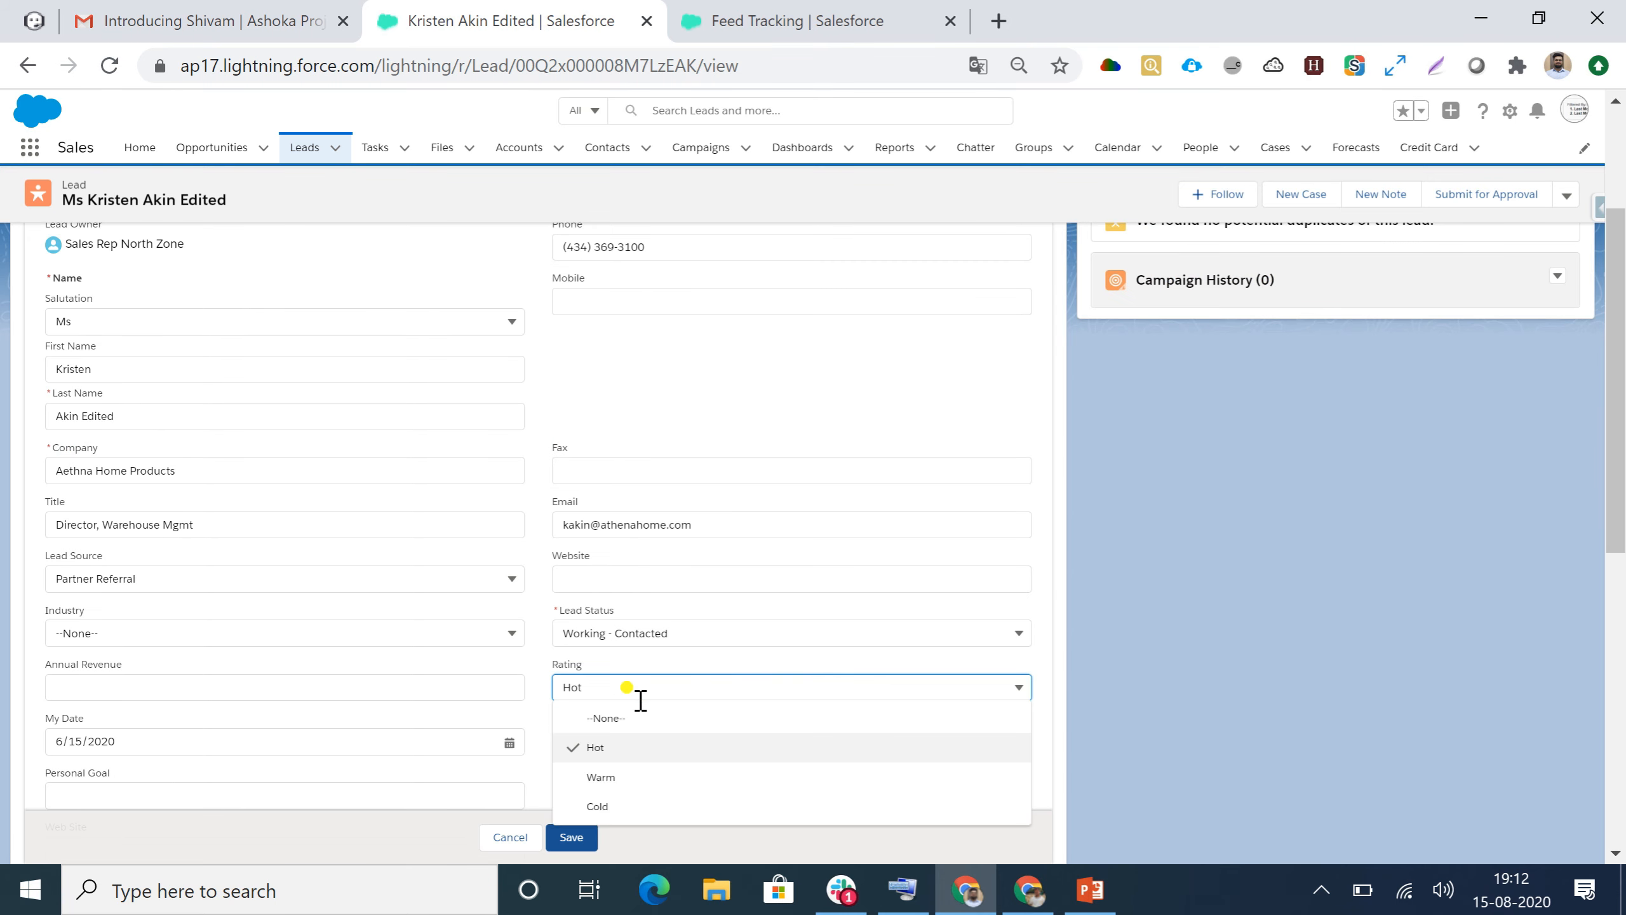
left_click(619, 776)
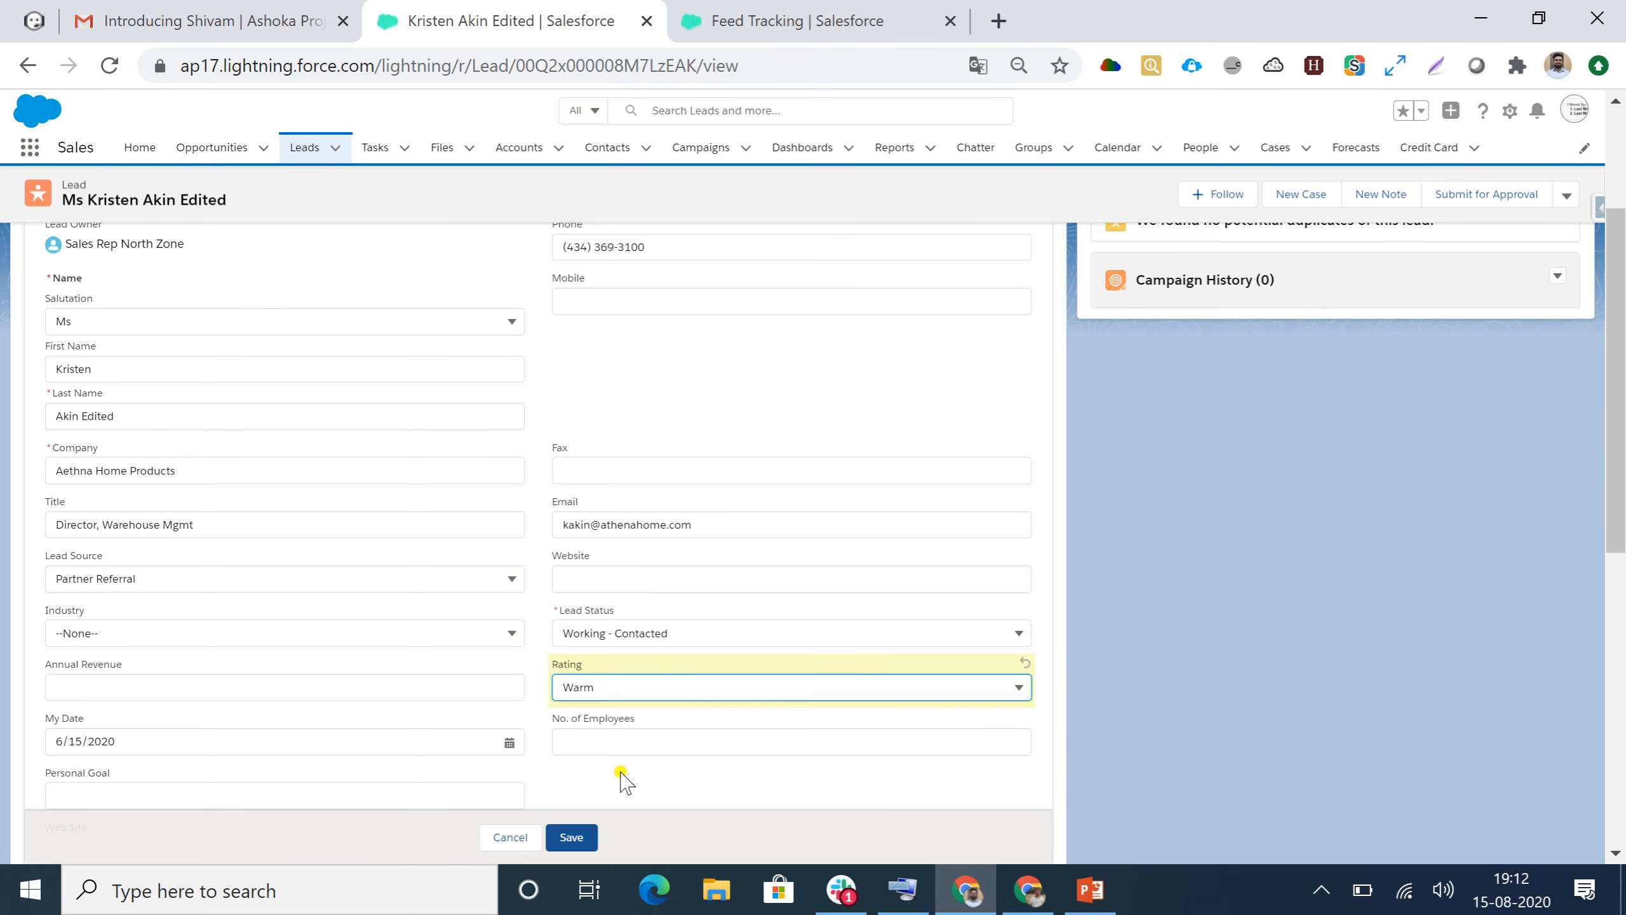